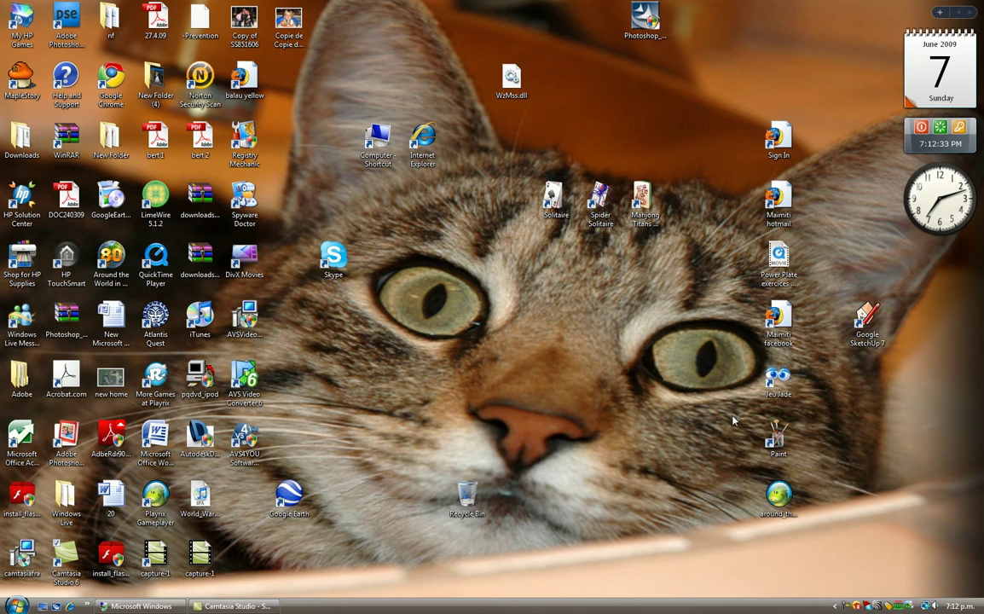
# Step: Launch Google SketchUp 7 from its desktop icon to get a new Untitled model
pyautogui.doubleClick(867, 329)
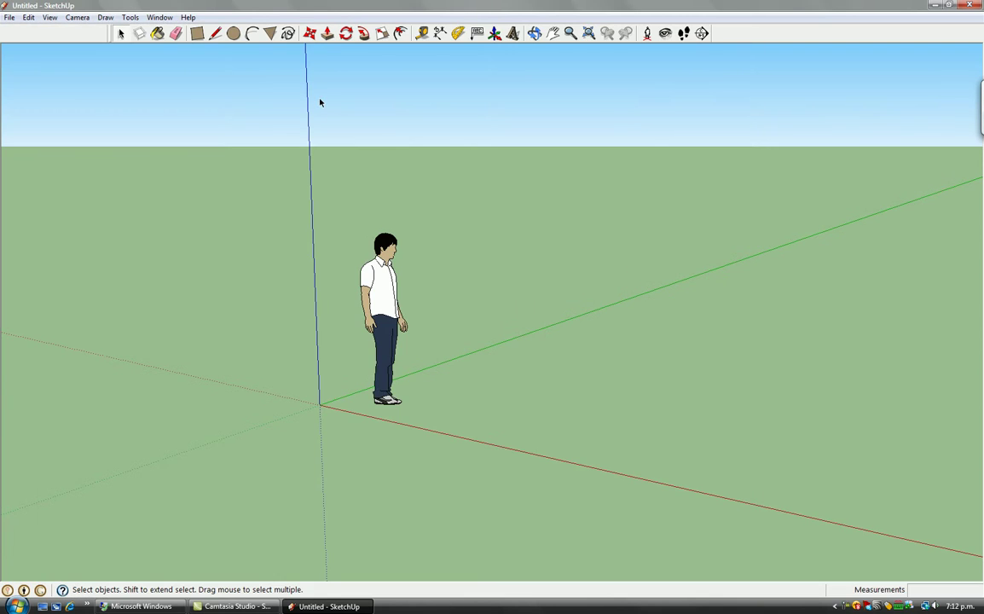
# Step: Draw a floor rectangle on the ground and push/pull it up into a tall box
pyautogui.scroll(-2, 316, 119)
pyautogui.click(213, 33)
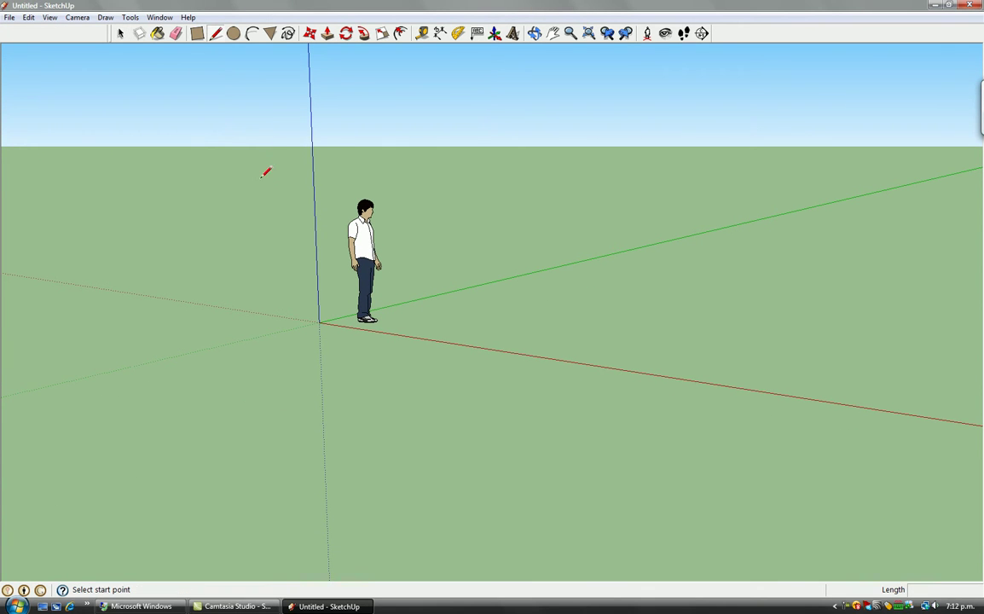
pyautogui.click(197, 33)
pyautogui.click(268, 250)
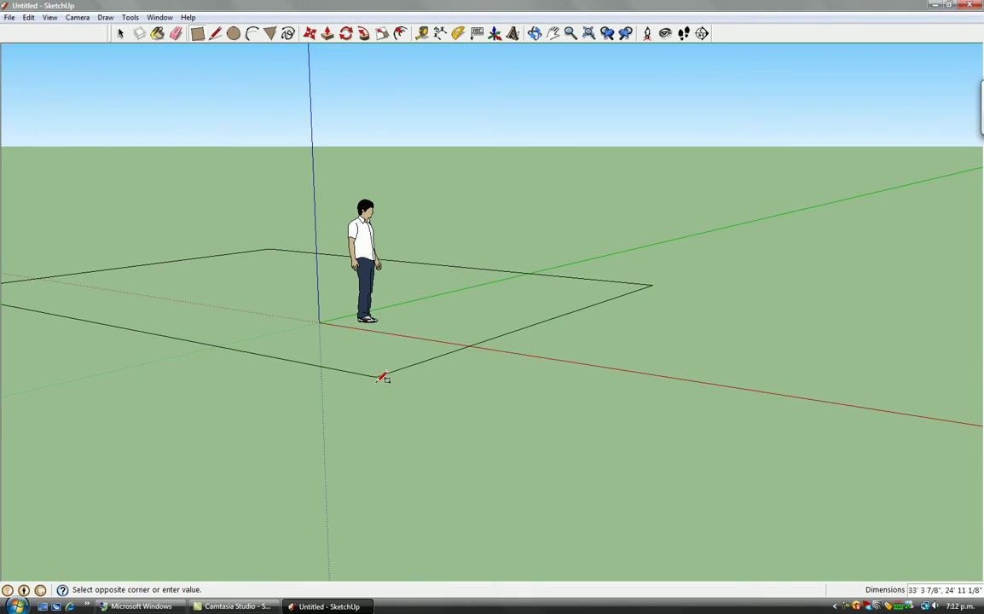
pyautogui.click(379, 380)
pyautogui.click(326, 35)
pyautogui.moveTo(303, 278); pyautogui.dragTo(312, 94)
pyautogui.moveTo(286, 349)
pyautogui.mouseDown(button='middle')
pyautogui.moveTo(344, 336)
pyautogui.moveTo(341, 324)
pyautogui.mouseUp(button='middle')
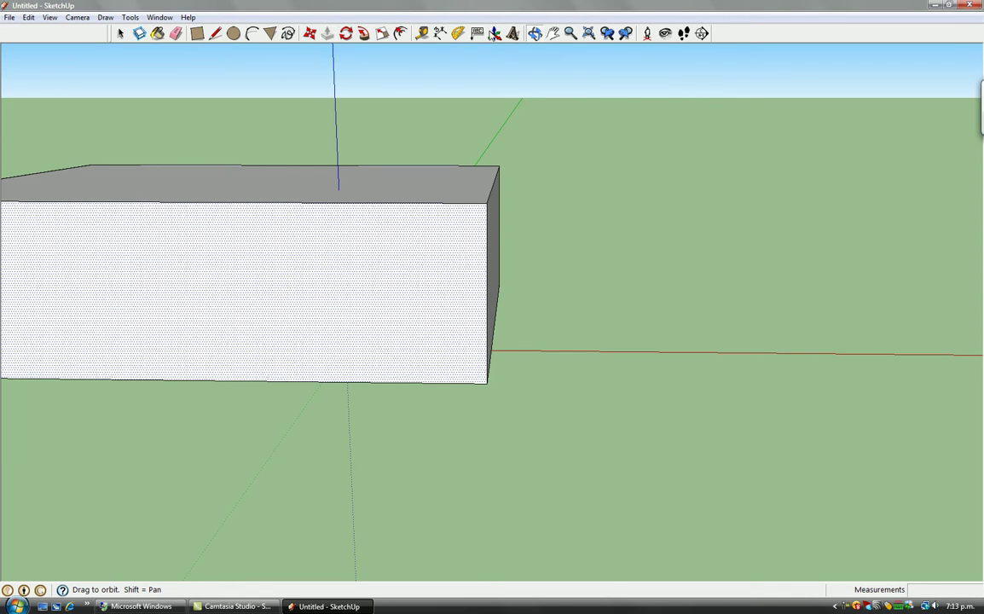
# Step: Draw a door-sized rectangle on the front wall starting from its bottom edge
pyautogui.click(197, 34)
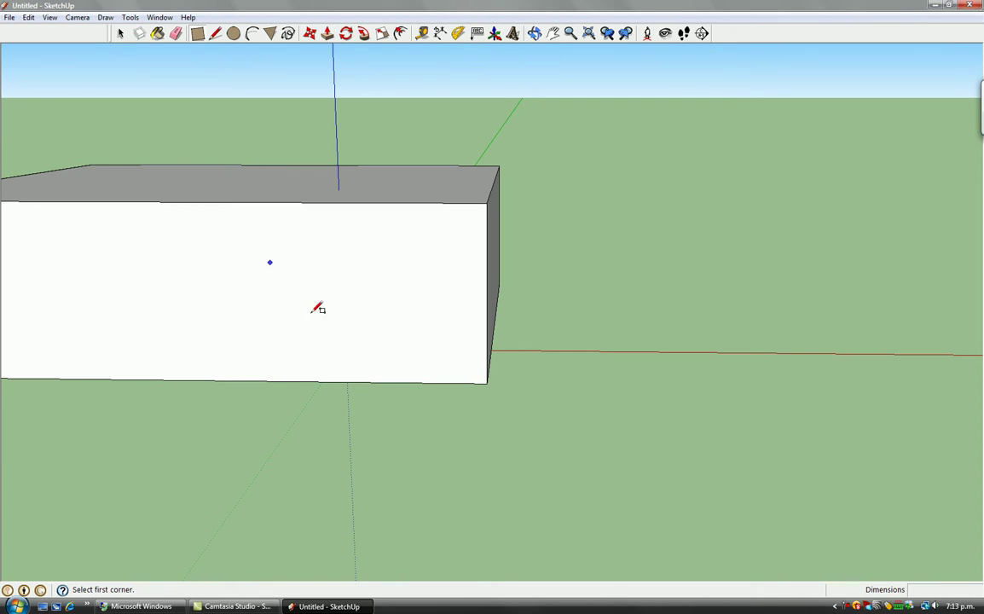
pyautogui.click(314, 382)
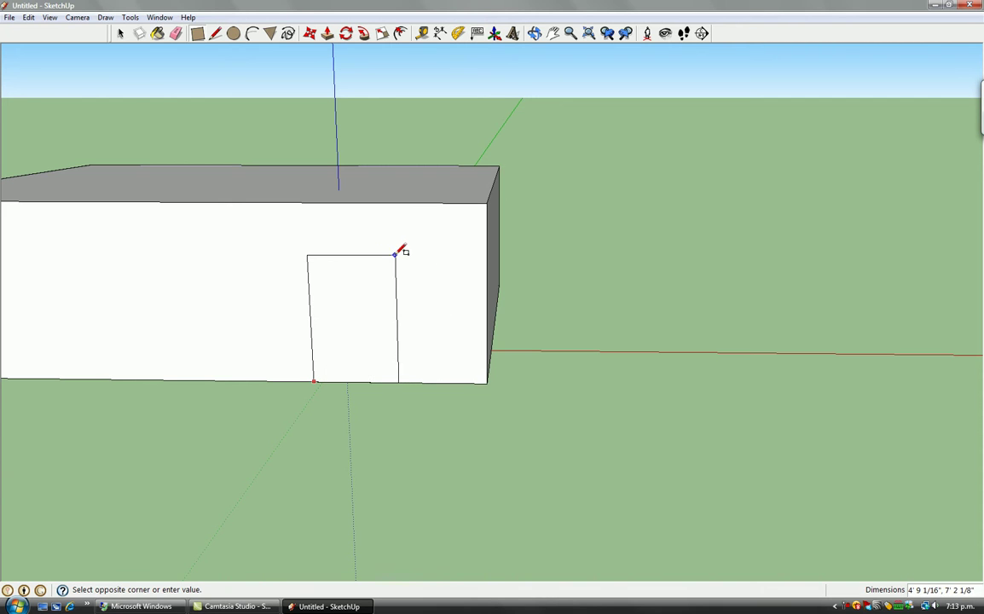
pyautogui.click(389, 257)
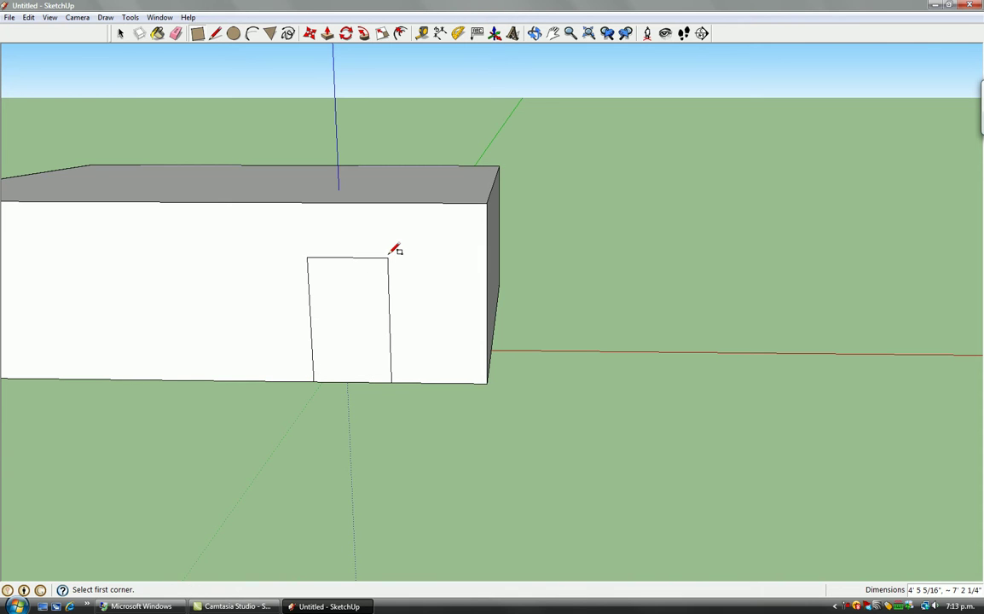
pyautogui.scroll(-1, 358, 209)
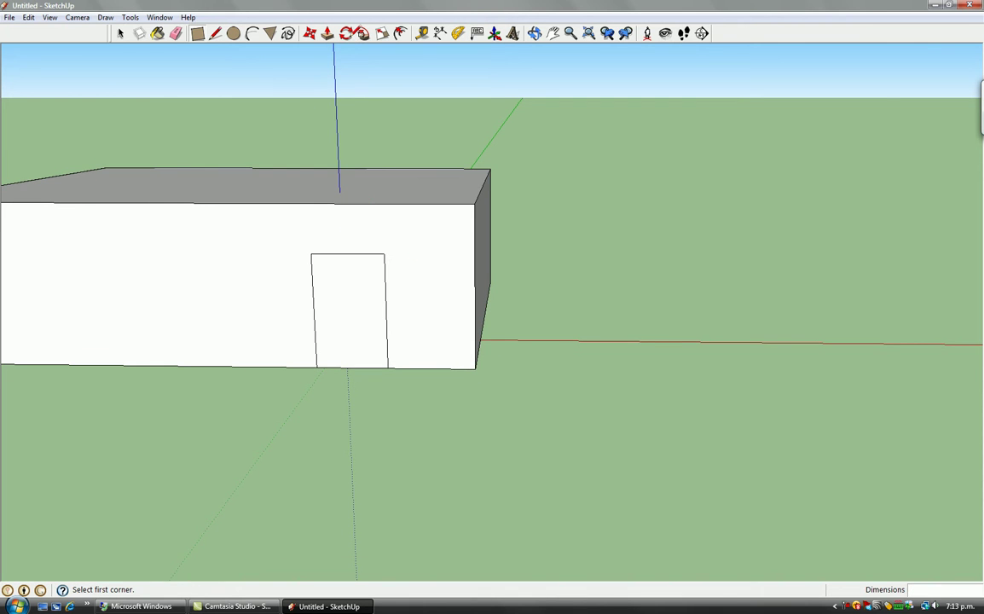
pyautogui.scroll(1, 345, 128)
# Step: Push the door face slightly into the wall and erase it to open the doorway
pyautogui.click(328, 34)
pyautogui.click(367, 423)
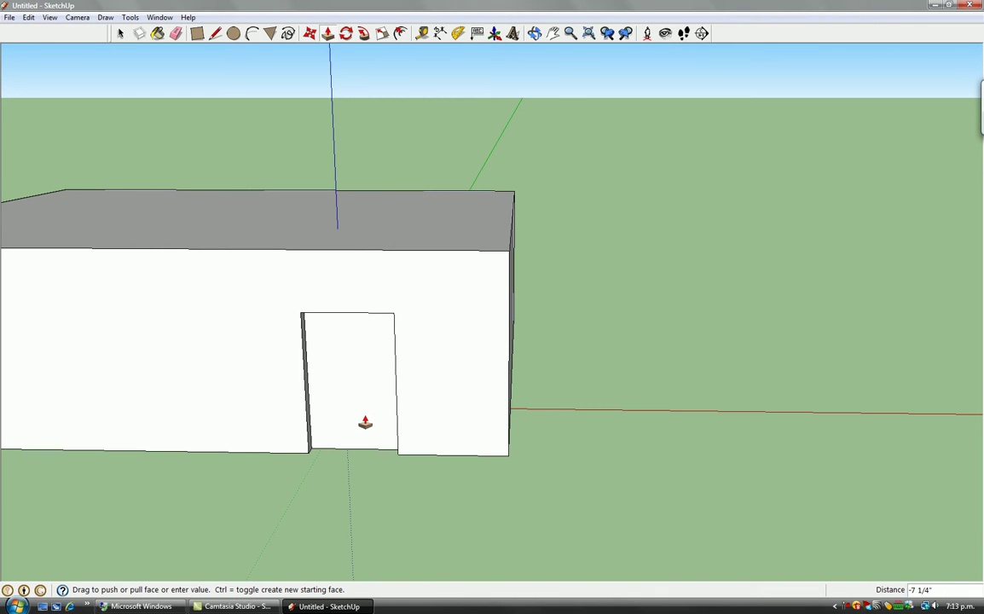
pyautogui.click(365, 424)
pyautogui.scroll(2, 365, 425)
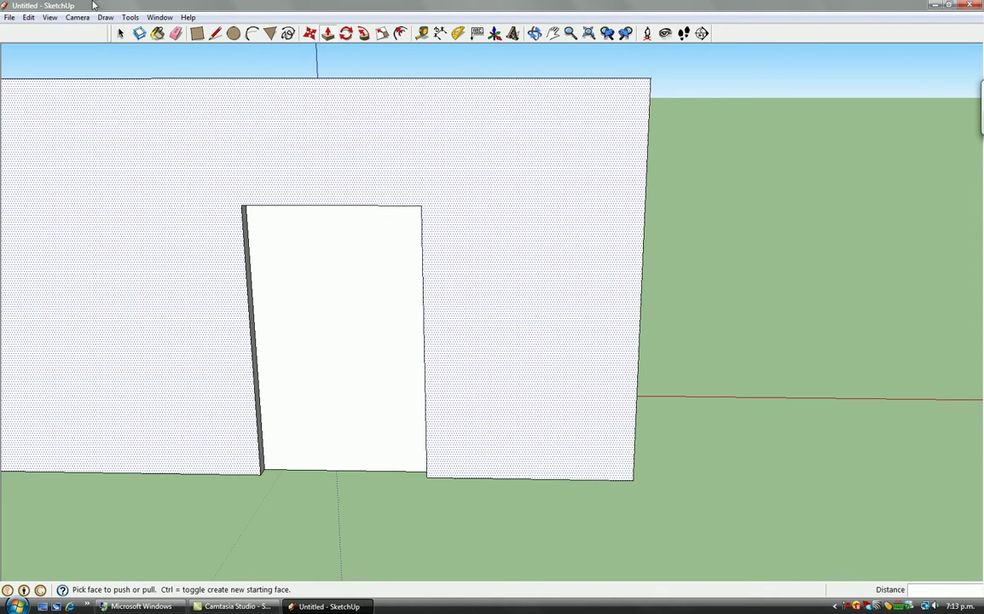
pyautogui.click(178, 35)
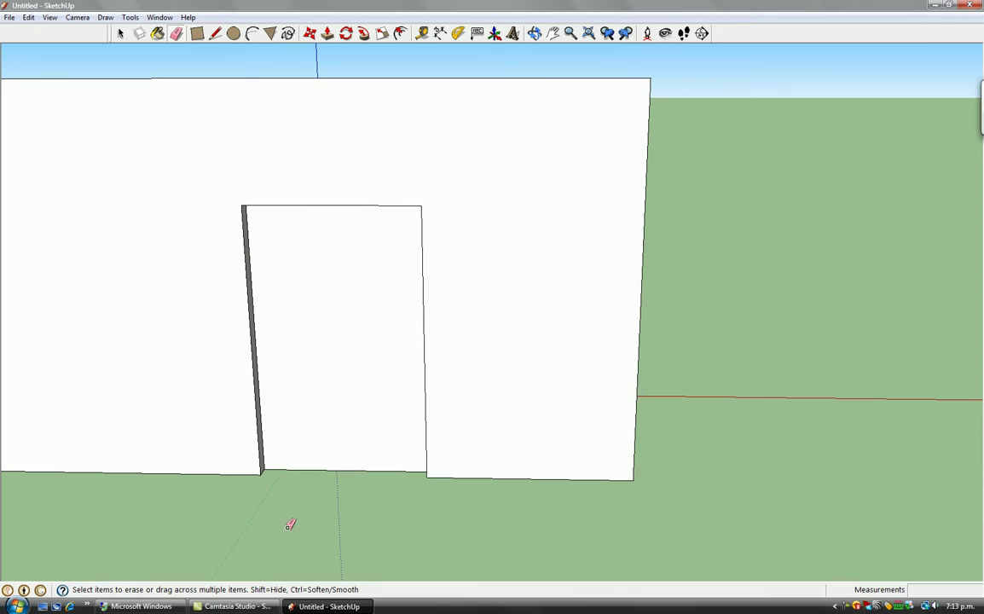
pyautogui.click(322, 468)
pyautogui.moveTo(370, 483)
pyautogui.mouseDown(button='middle')
pyautogui.moveTo(290, 474)
pyautogui.moveTo(334, 336)
pyautogui.moveTo(400, 438)
pyautogui.moveTo(305, 413)
pyautogui.moveTo(253, 415)
pyautogui.mouseUp(button='middle')
# Step: Draw a window rectangle on the wall left of the doorway
pyautogui.scroll(-4, 305, 413)
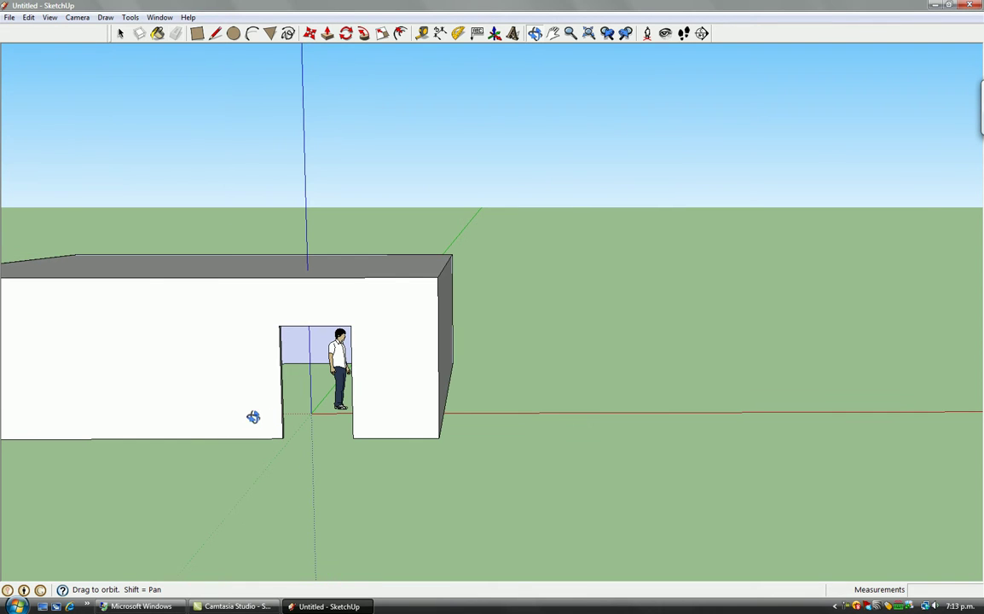
pyautogui.click(197, 35)
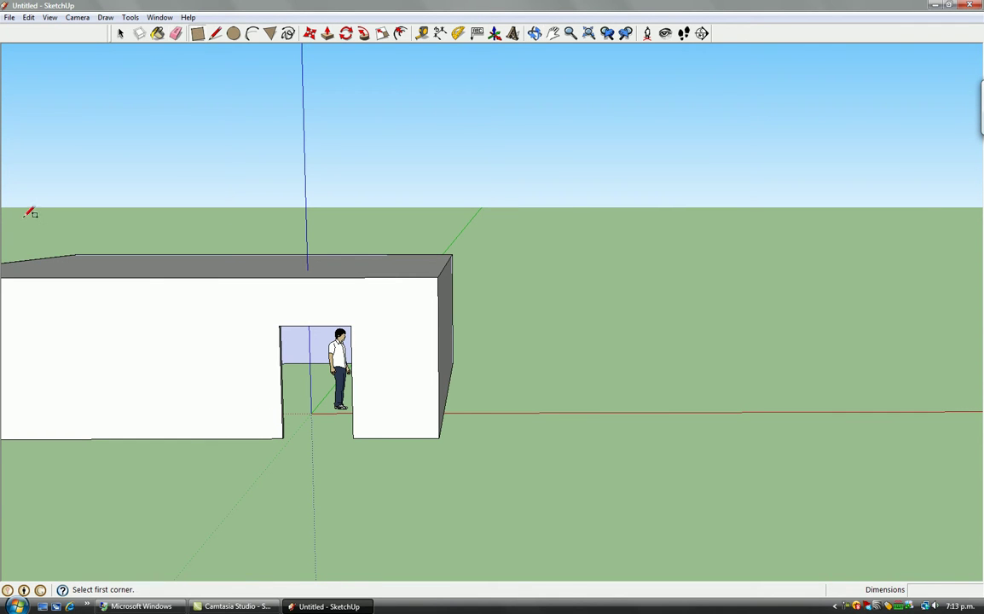
pyautogui.click(125, 316)
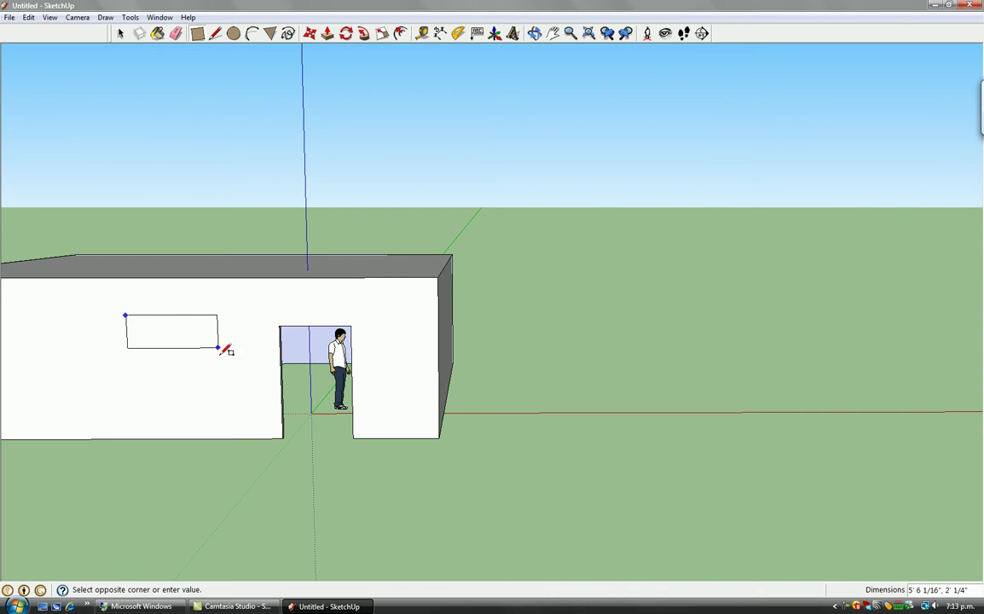
pyautogui.click(218, 379)
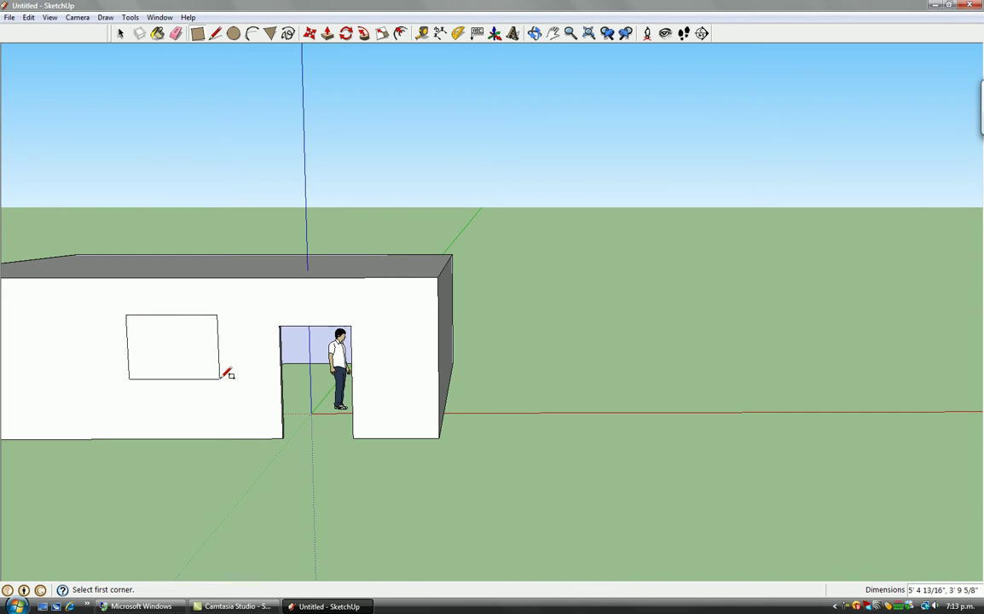
# Step: Push the window face slightly into the wall and erase it to open the window
pyautogui.click(176, 33)
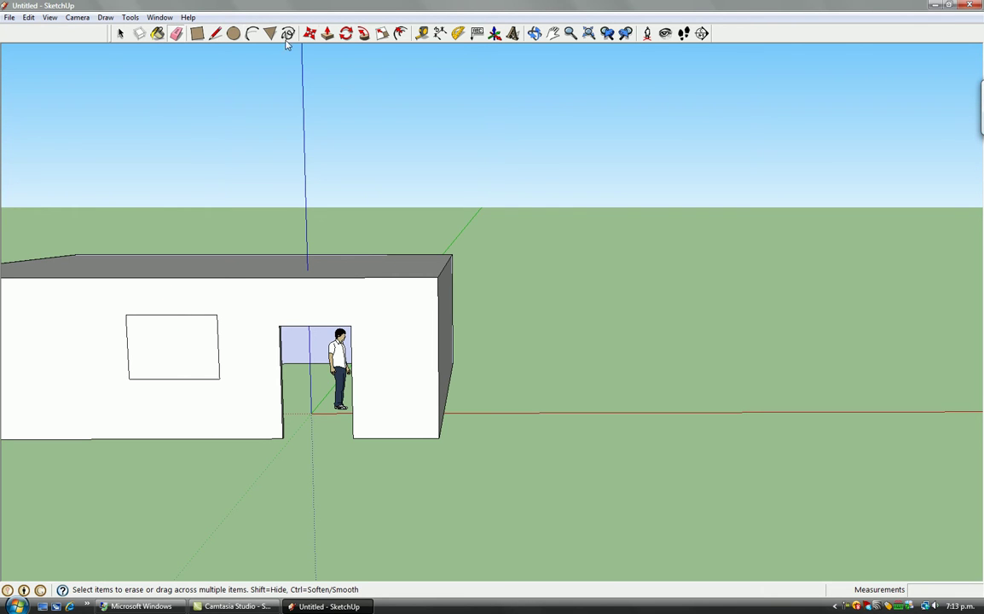
pyautogui.click(328, 33)
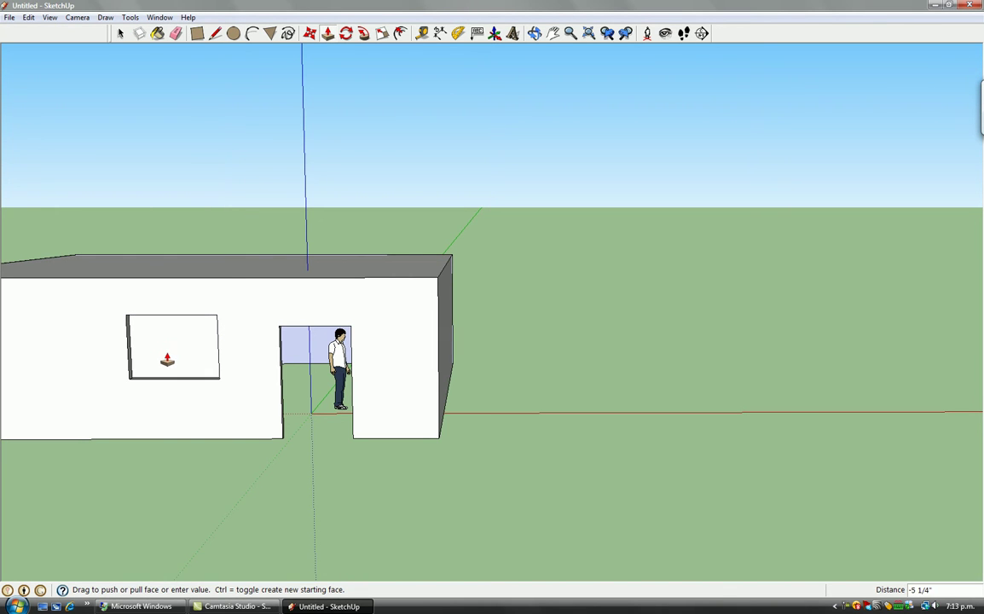
pyautogui.click(166, 358)
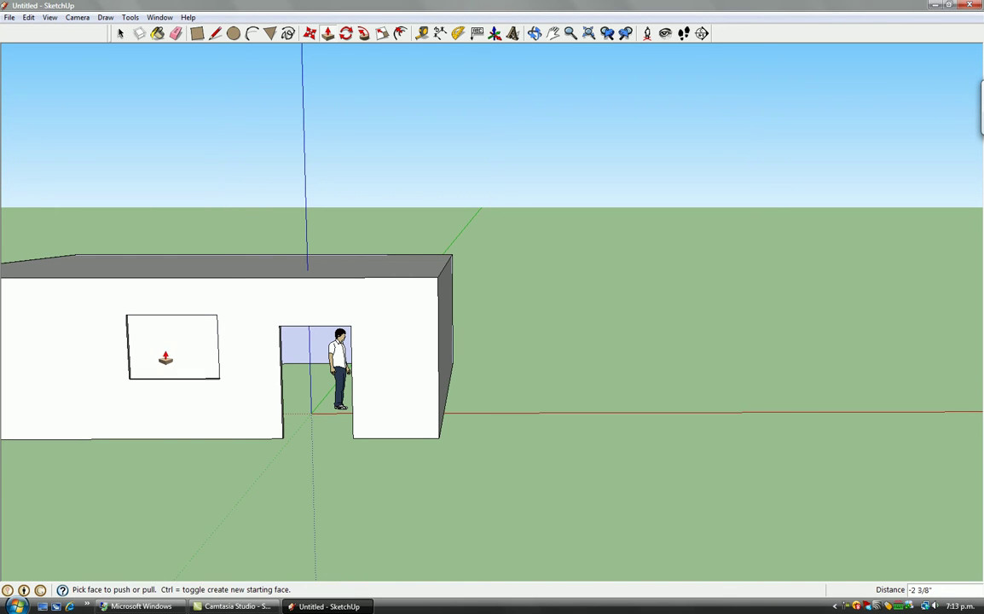
pyautogui.click(175, 33)
pyautogui.scroll(1, 162, 466)
pyautogui.scroll(2, 162, 426)
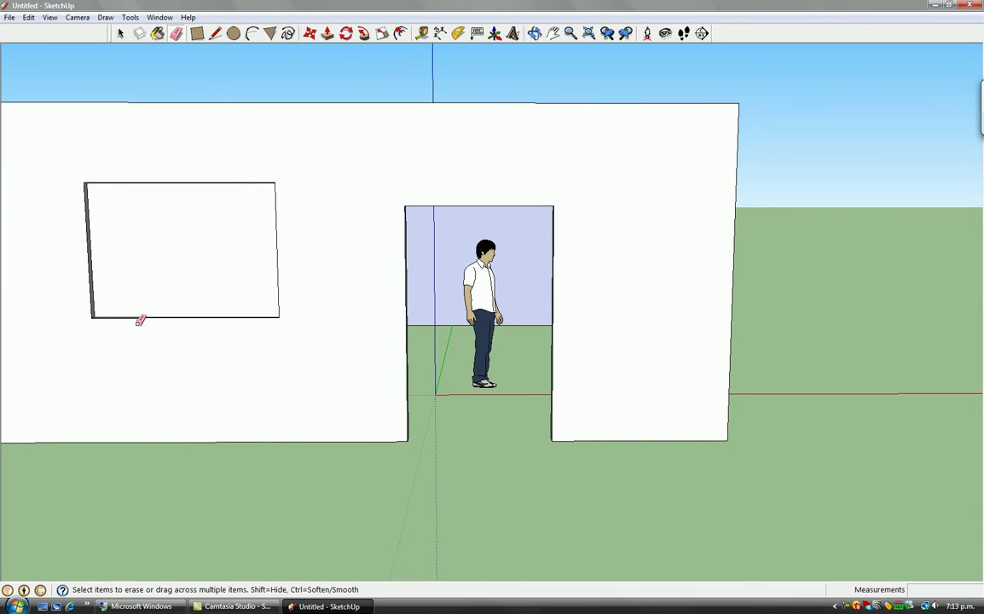
pyautogui.click(103, 313)
# Step: Push/pull the building's top face up about 4' 6" from an elevated corner view
pyautogui.moveTo(187, 369); pyautogui.dragTo(220, 439, button='middle')
pyautogui.moveTo(359, 266); pyautogui.dragTo(349, 352)
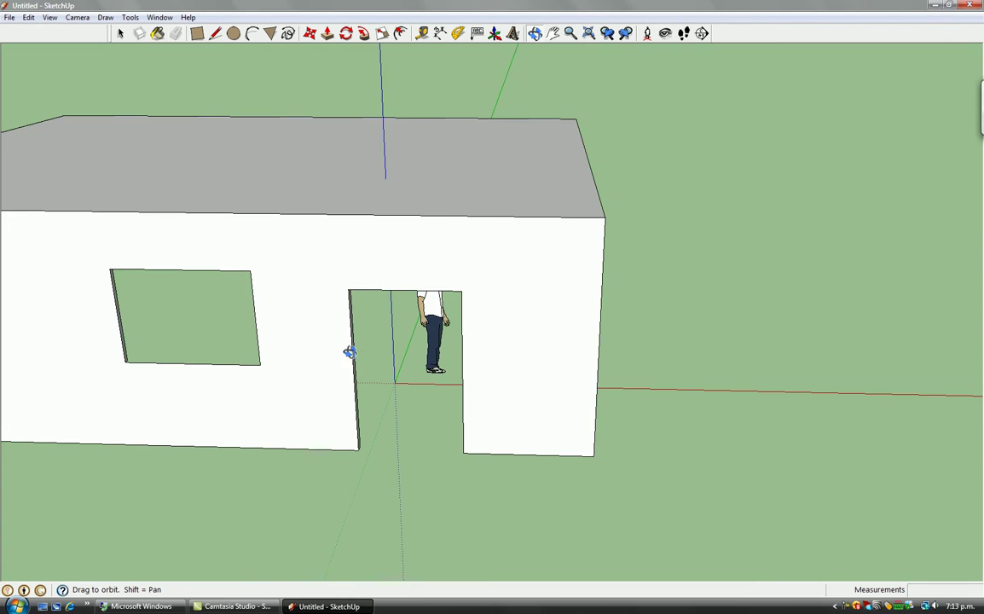
pyautogui.moveTo(534, 294)
pyautogui.mouseDown()
pyautogui.moveTo(391, 268)
pyautogui.moveTo(764, 286)
pyautogui.moveTo(717, 296)
pyautogui.moveTo(633, 264)
pyautogui.mouseUp()
pyautogui.click(326, 33)
pyautogui.moveTo(410, 145); pyautogui.dragTo(378, 67)
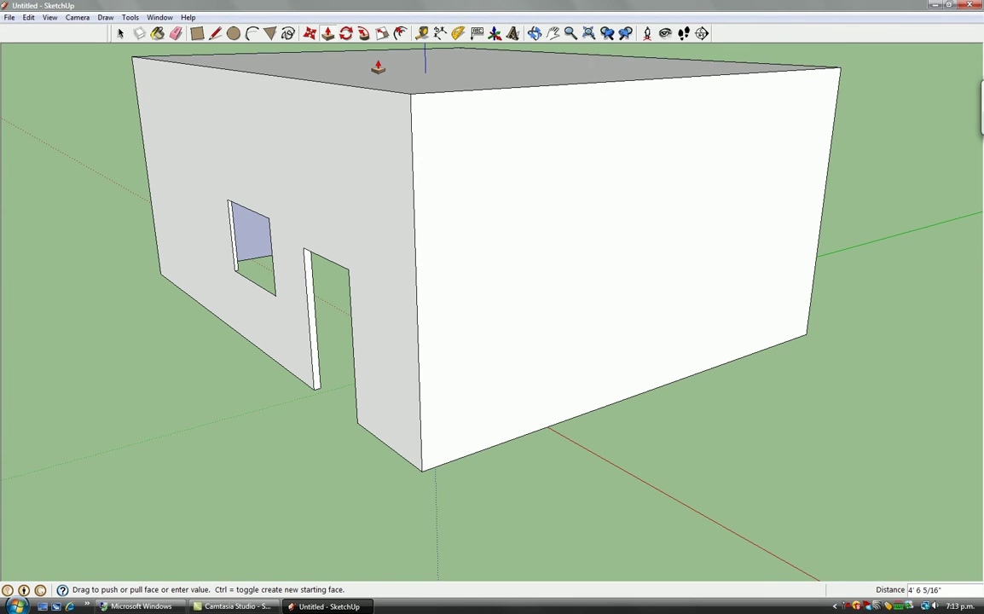
pyautogui.click(377, 67)
pyautogui.moveTo(888, 344)
pyautogui.mouseDown(button='middle')
pyautogui.moveTo(751, 310)
pyautogui.moveTo(676, 338)
pyautogui.mouseUp(button='middle')
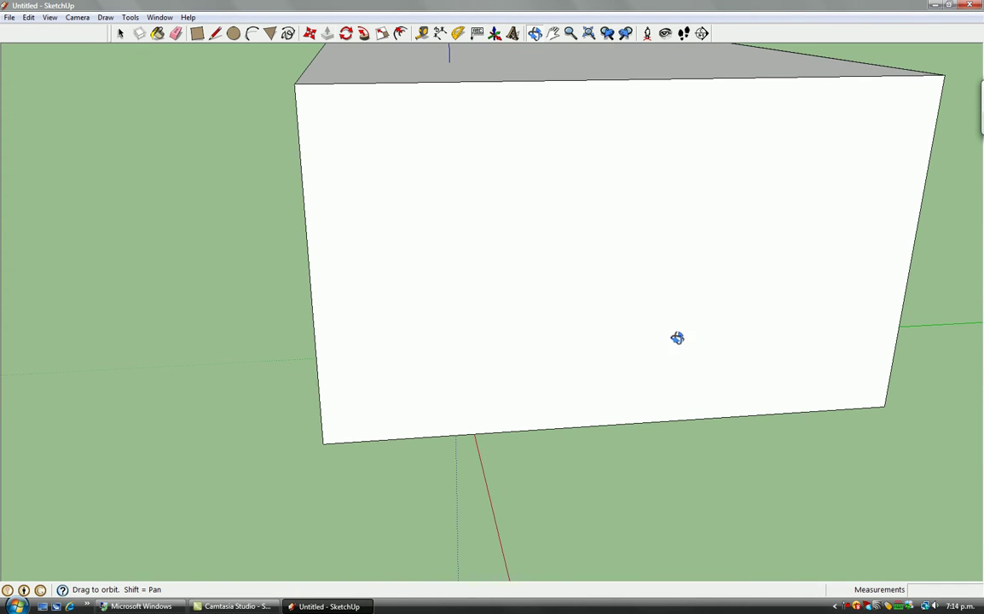
# Step: Draw two lines from the top edge's midpoint down to the left and right wall edges
pyautogui.click(217, 34)
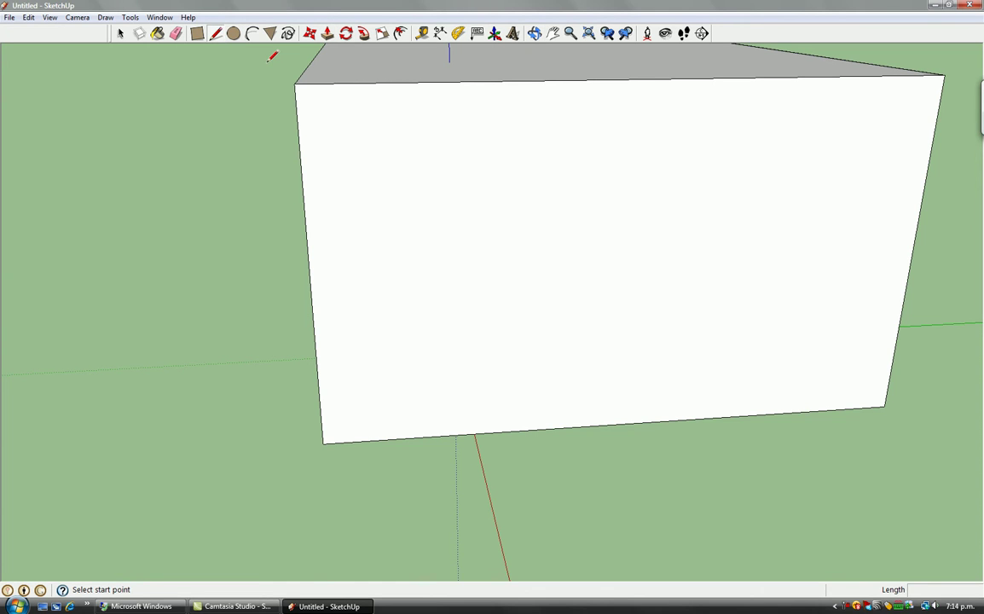
pyautogui.click(635, 79)
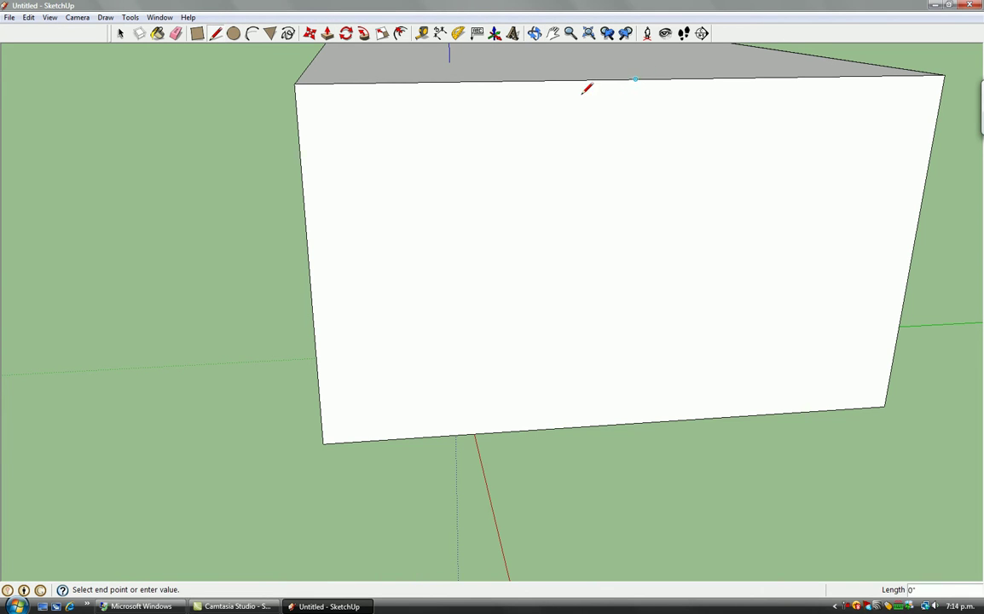
pyautogui.click(301, 166)
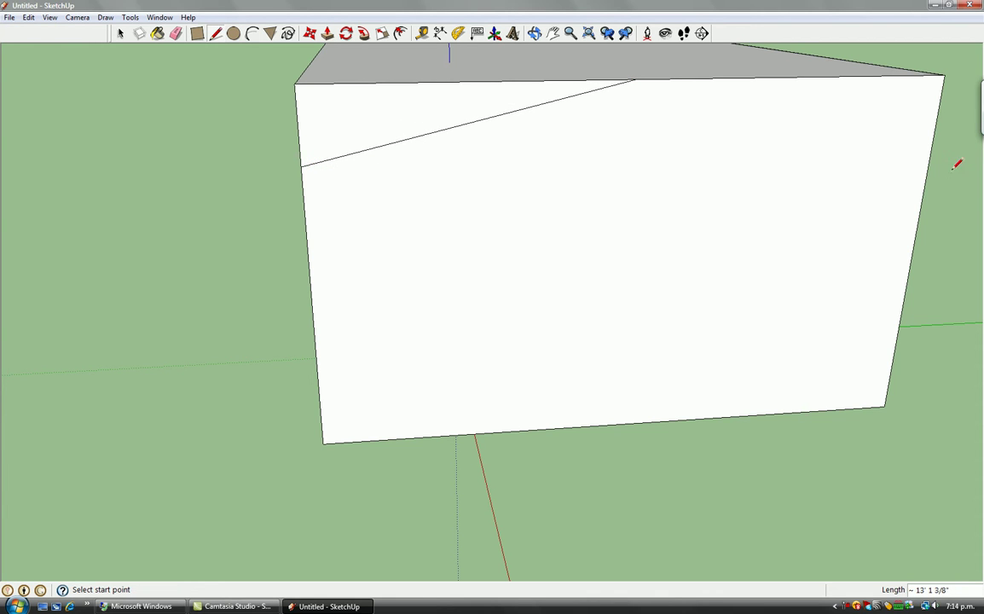
pyautogui.click(931, 150)
pyautogui.click(639, 79)
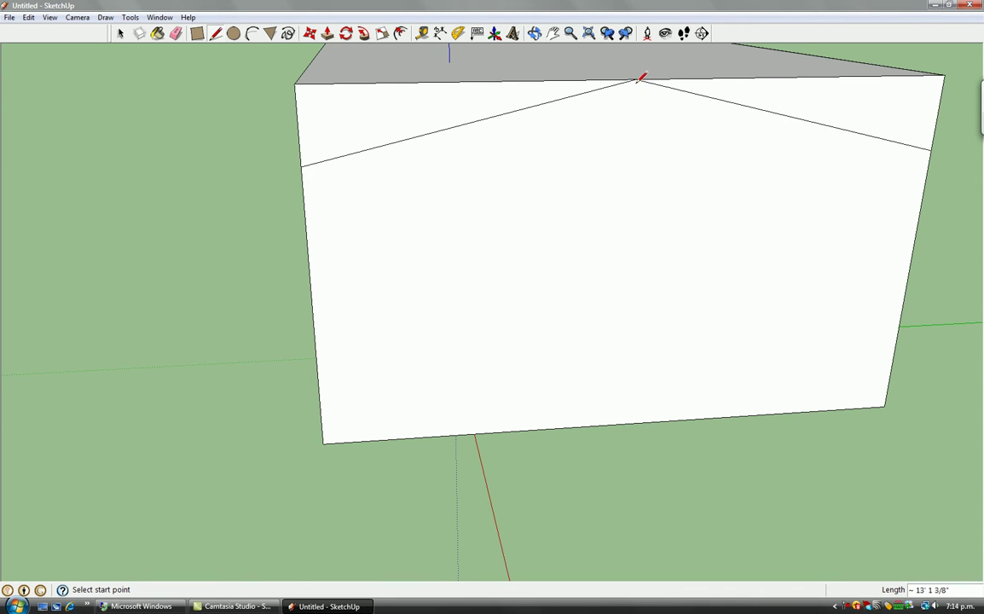
# Step: Push away both corner triangles and the leftover face so the slopes meet at a ridge
pyautogui.click(328, 34)
pyautogui.scroll(-2, 363, 120)
pyautogui.scroll(-1, 379, 128)
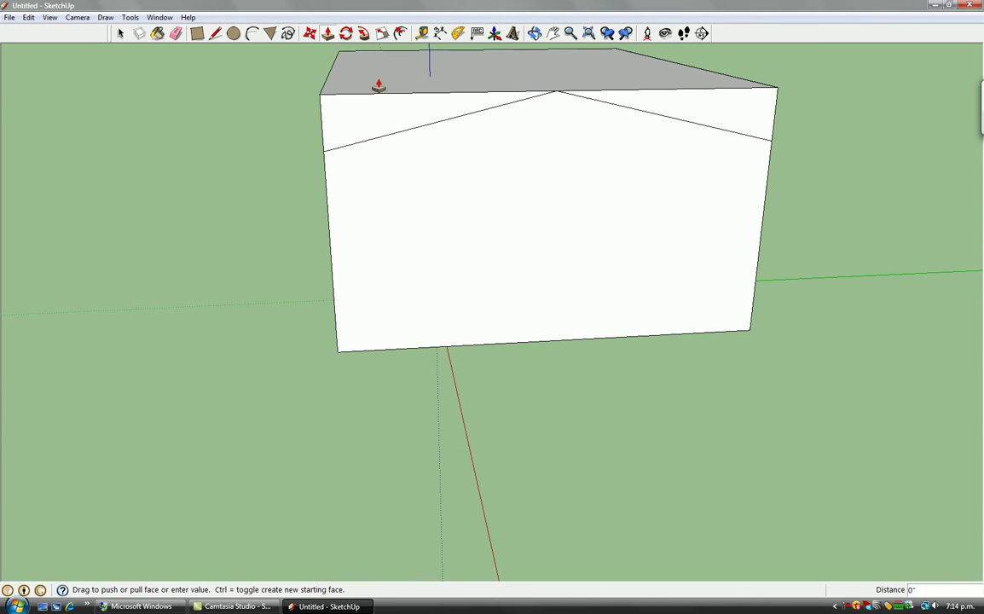
pyautogui.click(338, 53)
pyautogui.doubleClick(750, 109)
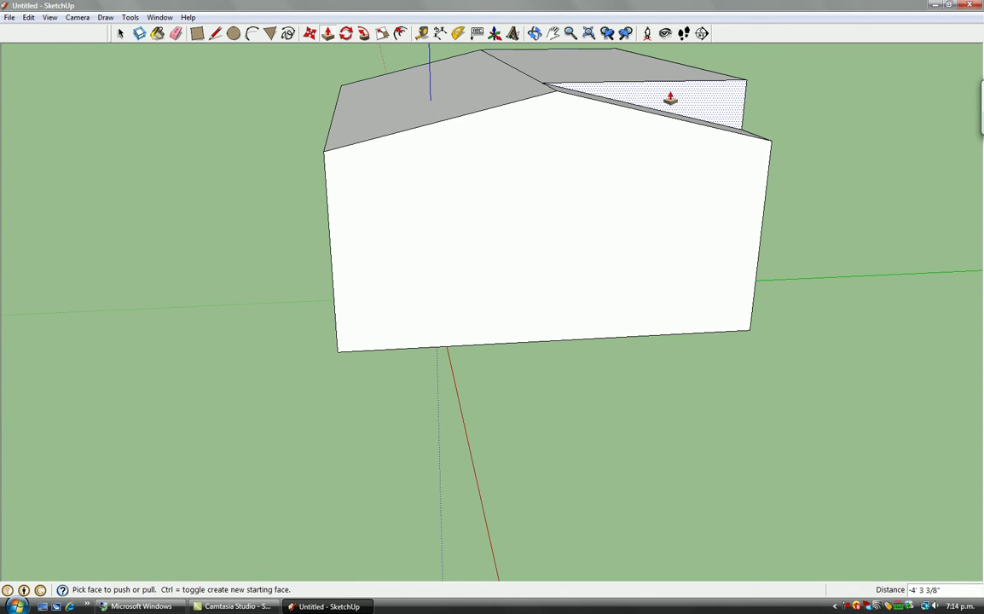
pyautogui.click(670, 99)
pyautogui.click(546, 66)
# Step: Orbit around the house to bring the window and doorway wall into view
pyautogui.moveTo(436, 205)
pyautogui.mouseDown(button='middle')
pyautogui.moveTo(494, 303)
pyautogui.moveTo(587, 266)
pyautogui.moveTo(417, 329)
pyautogui.moveTo(101, 347)
pyautogui.moveTo(96, 368)
pyautogui.moveTo(165, 359)
pyautogui.moveTo(239, 329)
pyautogui.moveTo(183, 369)
pyautogui.moveTo(259, 388)
pyautogui.moveTo(456, 371)
pyautogui.moveTo(489, 332)
pyautogui.moveTo(479, 286)
pyautogui.mouseUp(button='middle')
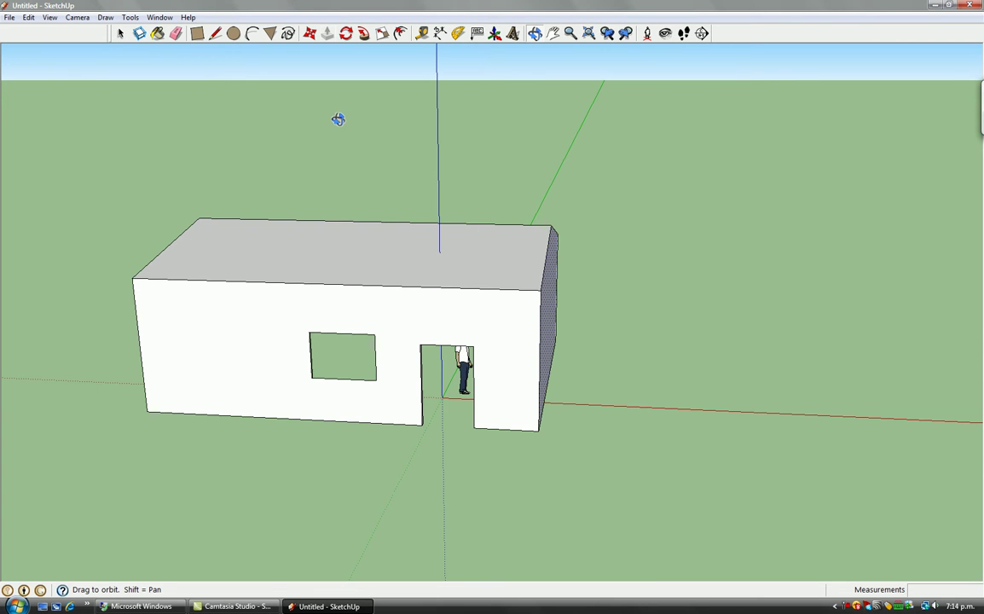
pyautogui.moveTo(488, 368)
pyautogui.mouseDown(button='middle')
pyautogui.moveTo(461, 329)
pyautogui.moveTo(484, 405)
pyautogui.moveTo(428, 318)
pyautogui.moveTo(477, 332)
pyautogui.mouseUp(button='middle')
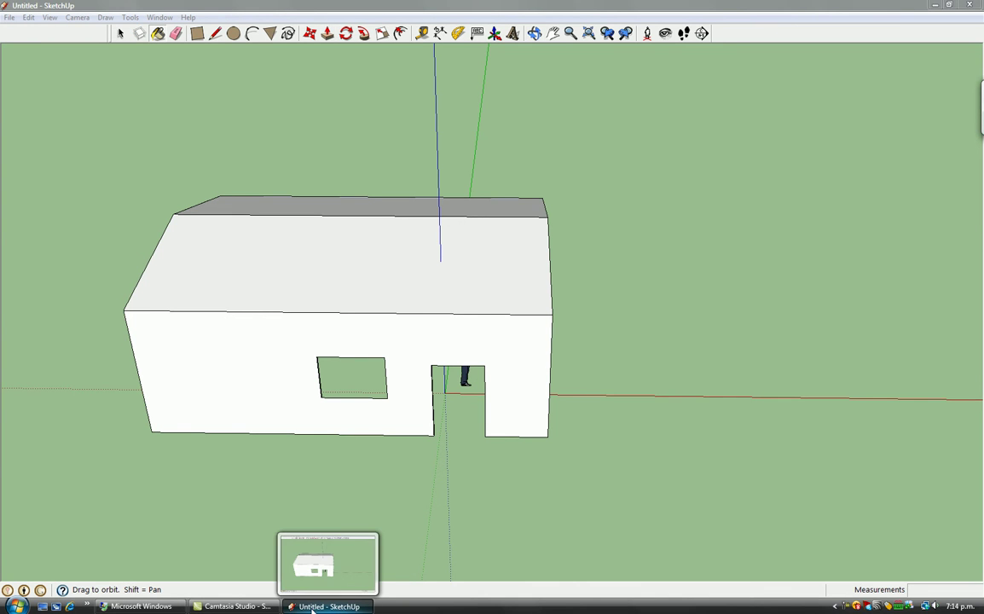
# Step: Open the Wood materials collection and paint the front wall with Wood_Bamboo_Medium
pyautogui.click(303, 595)
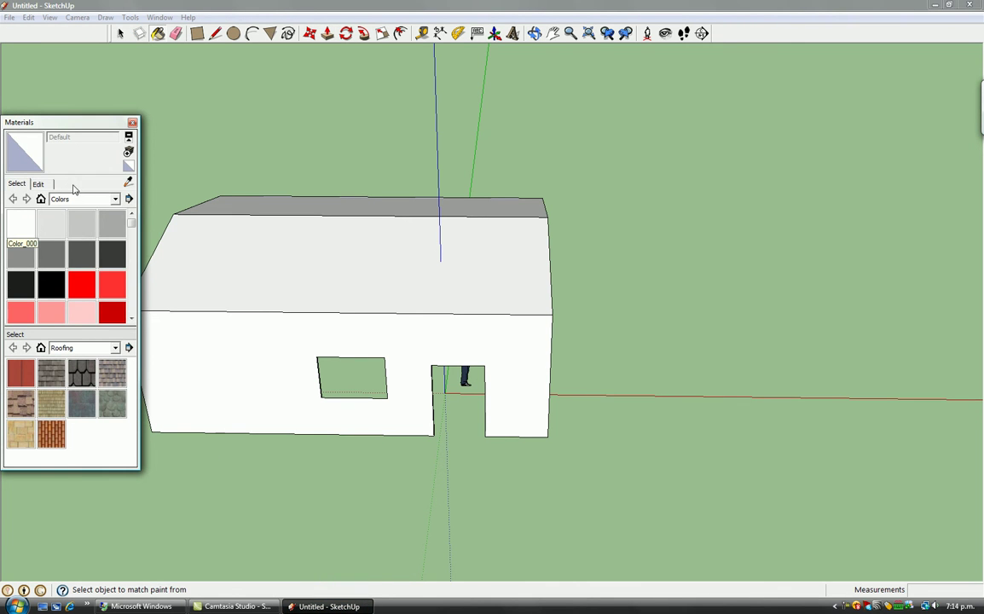
pyautogui.click(94, 199)
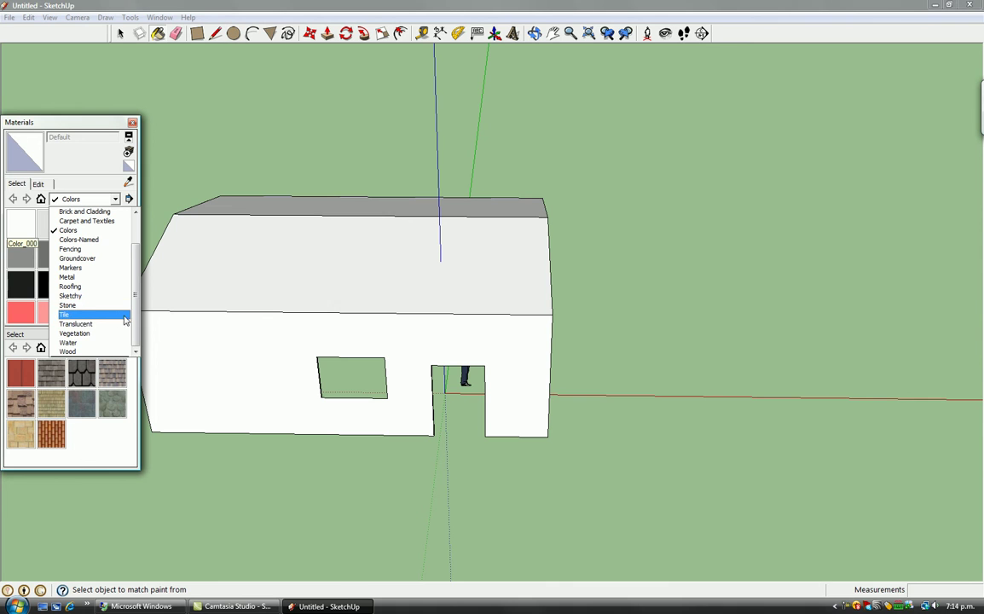
pyautogui.click(114, 353)
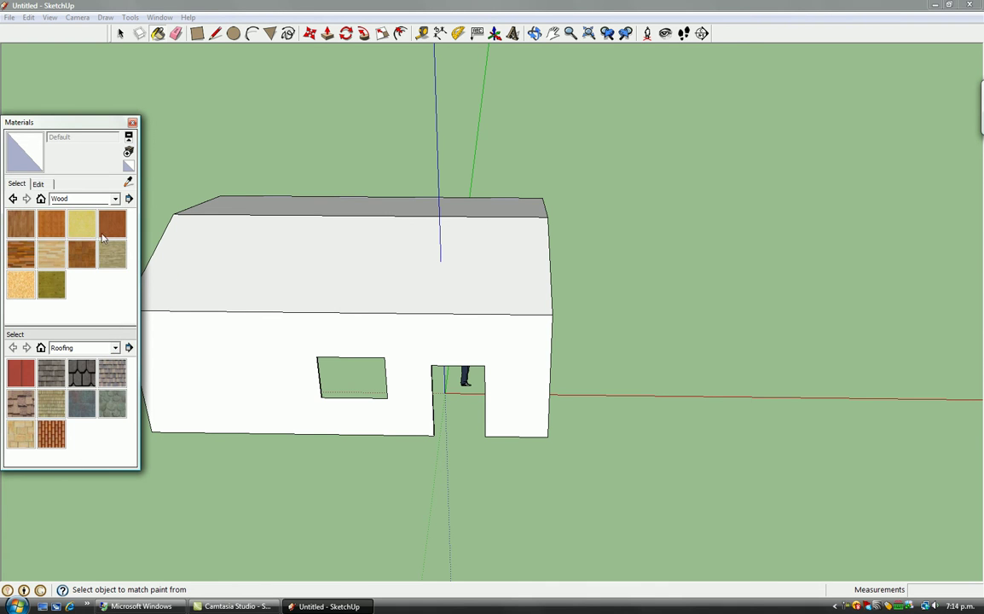
pyautogui.click(53, 223)
pyautogui.click(237, 380)
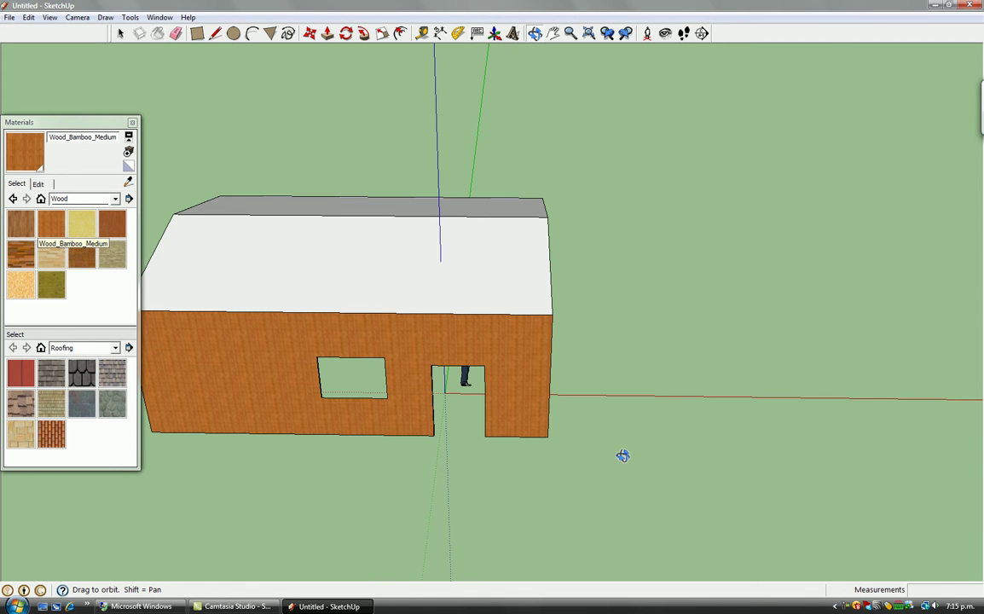
pyautogui.moveTo(622, 457); pyautogui.dragTo(443, 443, button='middle')
# Step: Repaint the front wall and paint the side, long and end walls with Wood_Floor
pyautogui.click(48, 220)
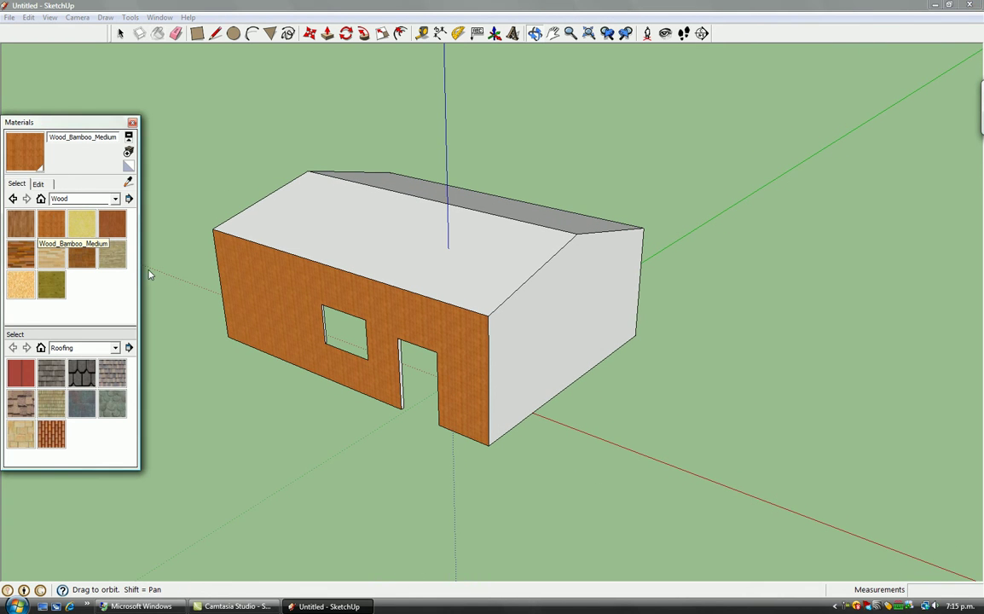
pyautogui.click(26, 227)
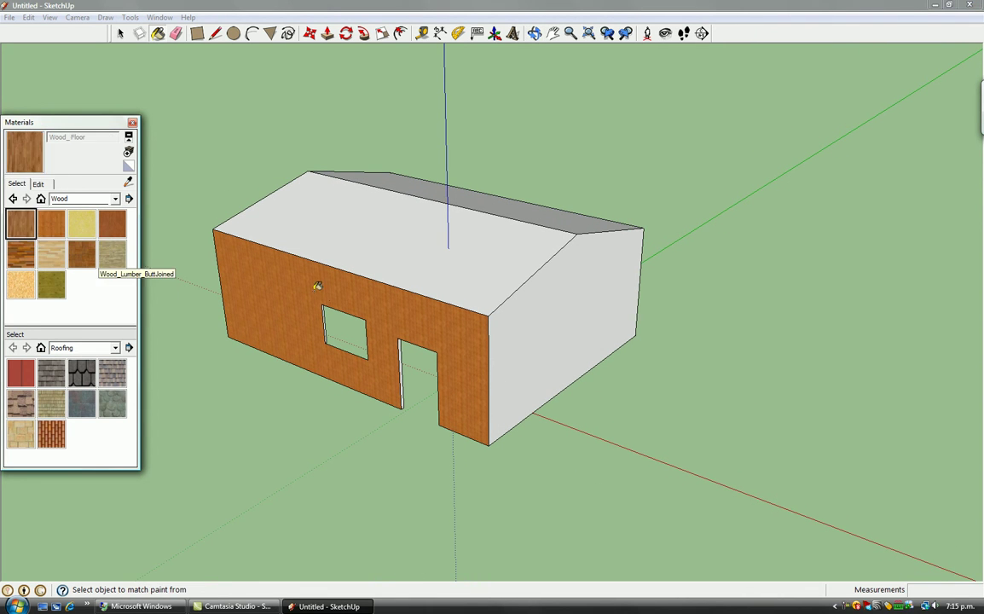
pyautogui.click(318, 285)
pyautogui.click(585, 304)
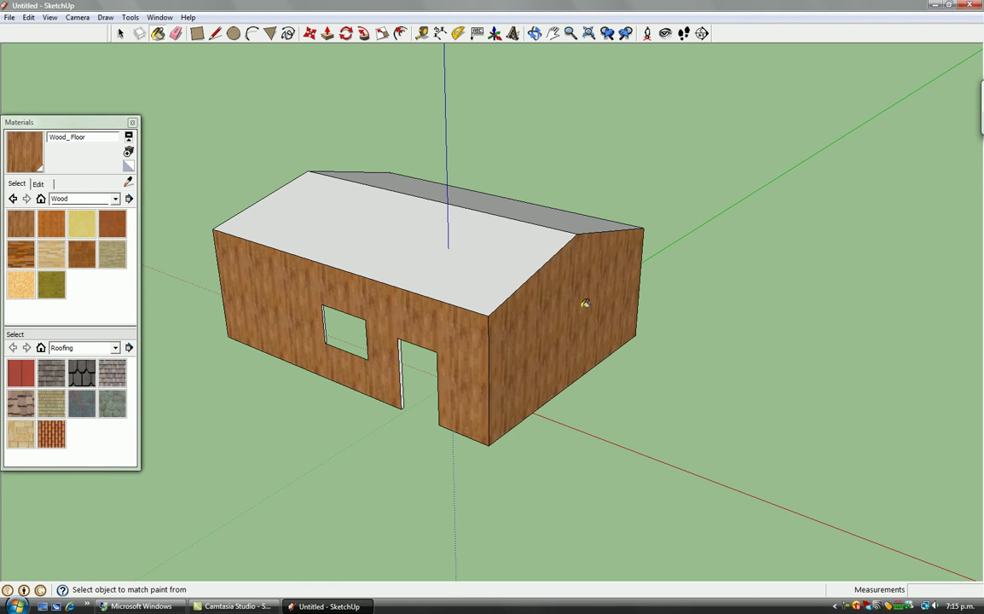
pyautogui.moveTo(681, 307)
pyautogui.mouseDown(button='middle')
pyautogui.moveTo(736, 345)
pyautogui.moveTo(542, 346)
pyautogui.moveTo(973, 333)
pyautogui.moveTo(564, 346)
pyautogui.moveTo(676, 362)
pyautogui.moveTo(477, 332)
pyautogui.mouseUp(button='middle')
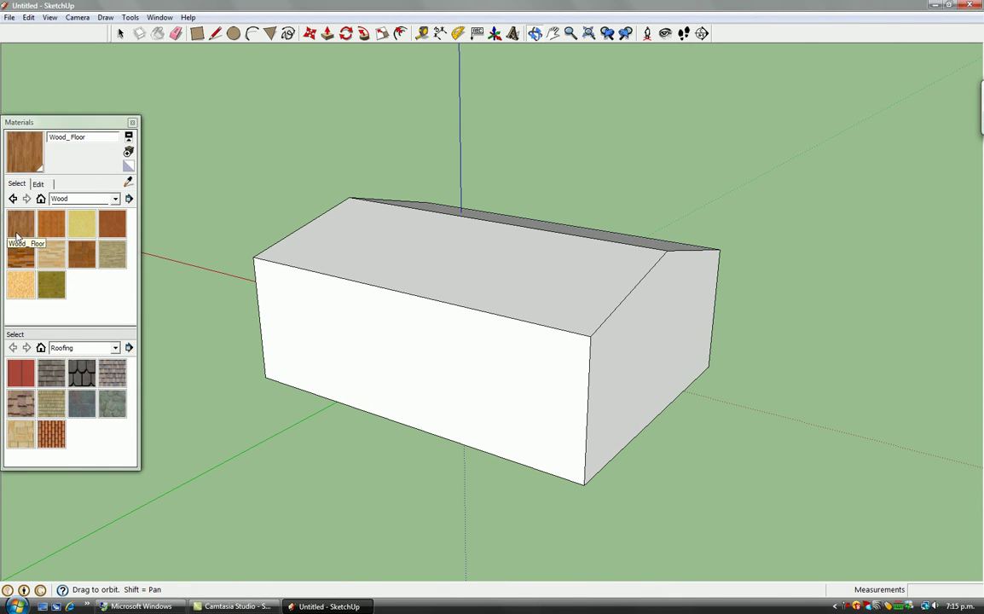
pyautogui.click(20, 222)
pyautogui.click(417, 336)
pyautogui.click(701, 341)
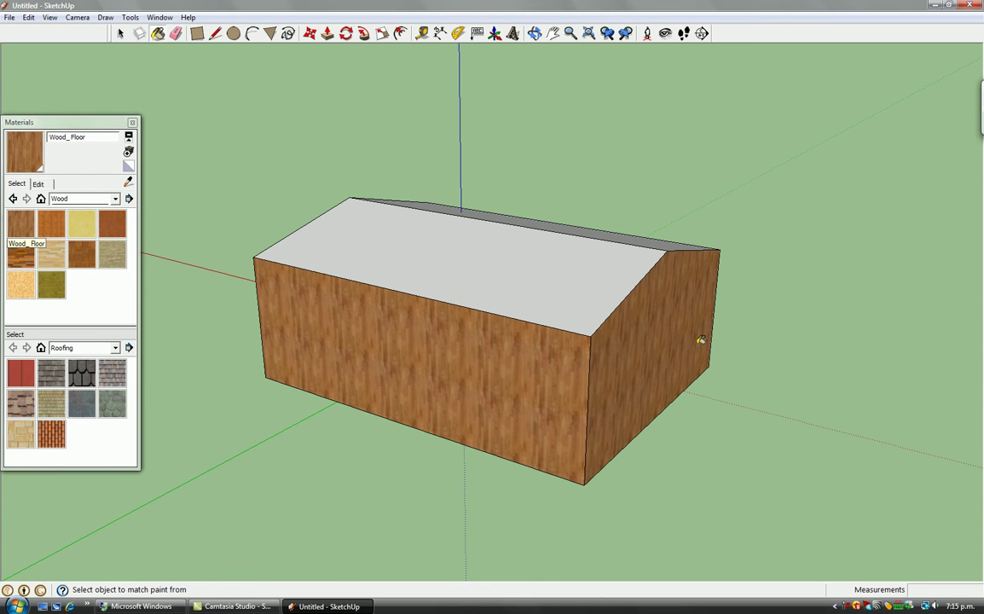
# Step: Paint the front roof slope with Roofing_Shingles_GAF_Estates from the Roofing collection
pyautogui.click(96, 198)
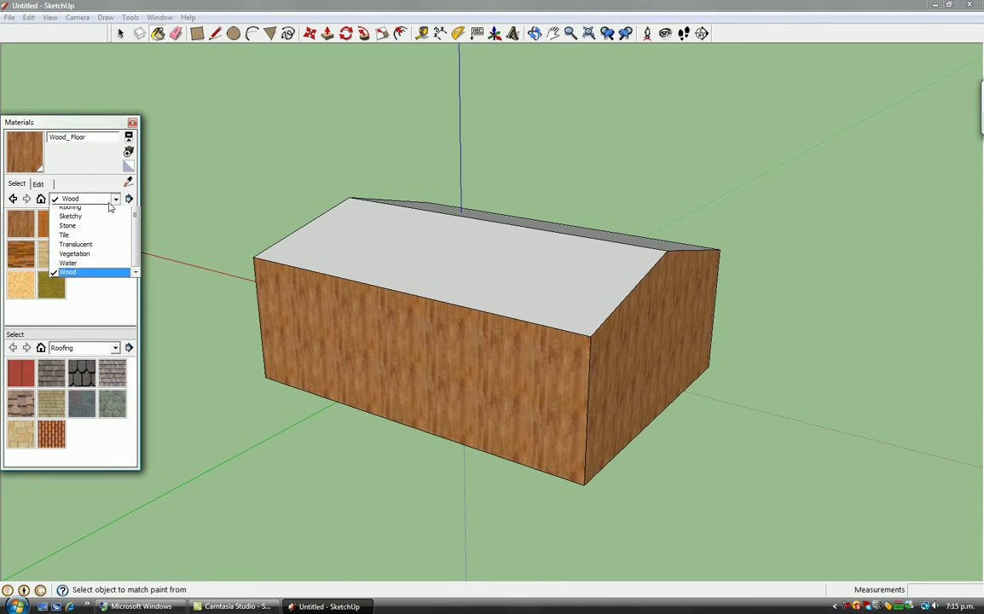
pyautogui.scroll(2, 103, 294)
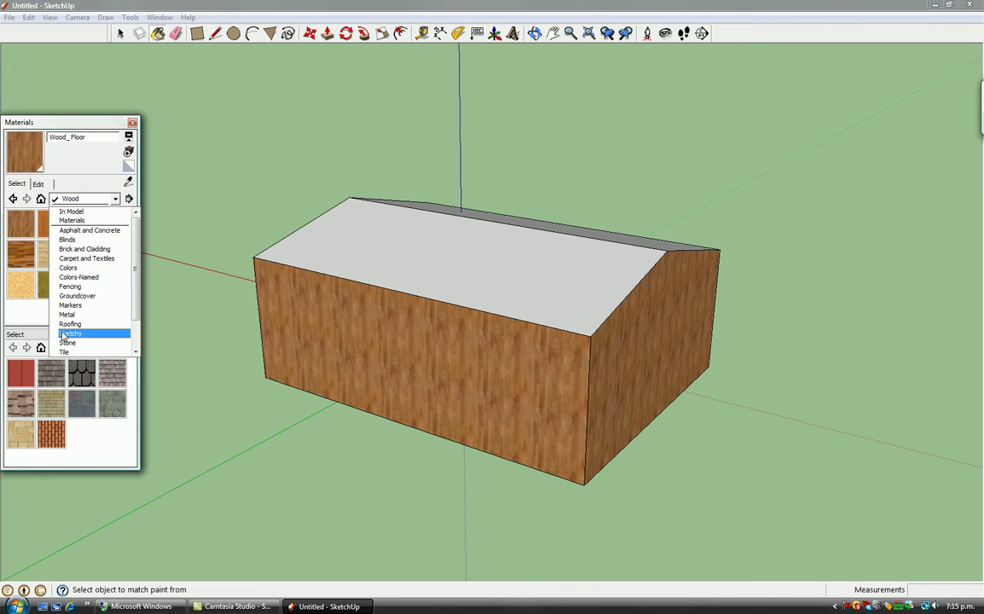
pyautogui.click(72, 324)
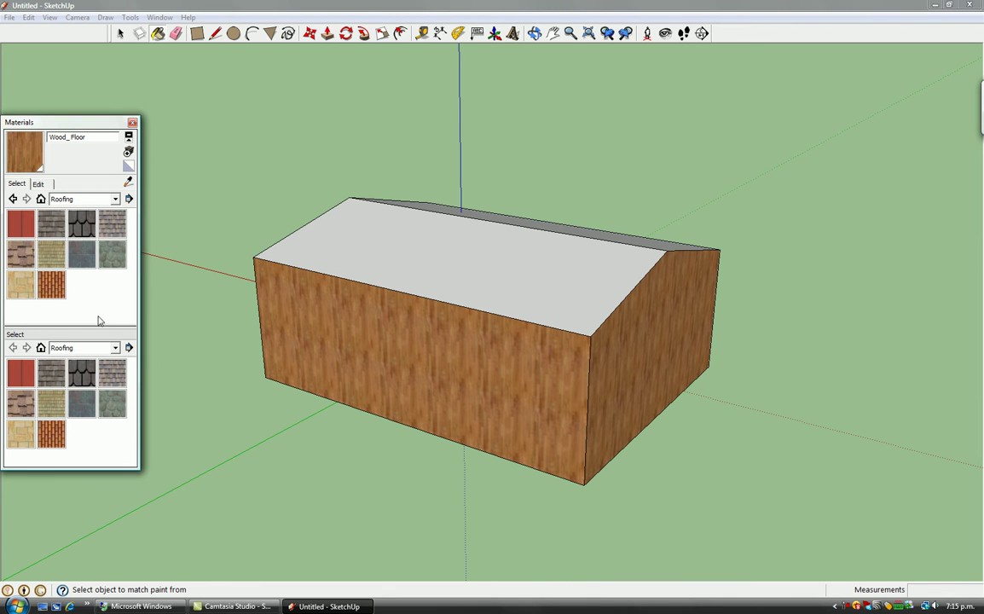
pyautogui.click(436, 243)
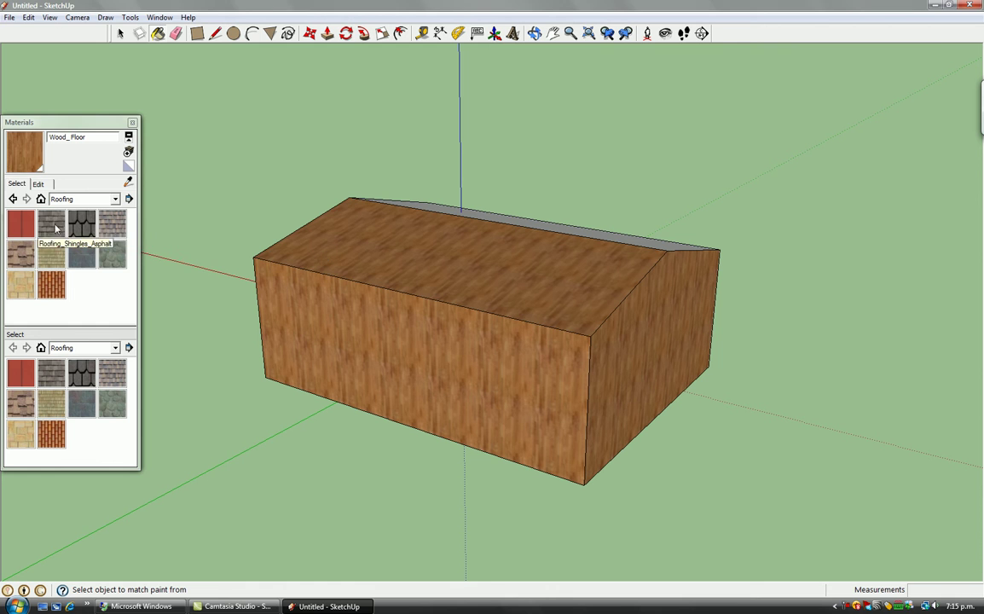
pyautogui.click(82, 223)
pyautogui.click(439, 224)
# Step: Orbit to the back and paint the rear roof slope with the same dark shingles
pyautogui.press('o')
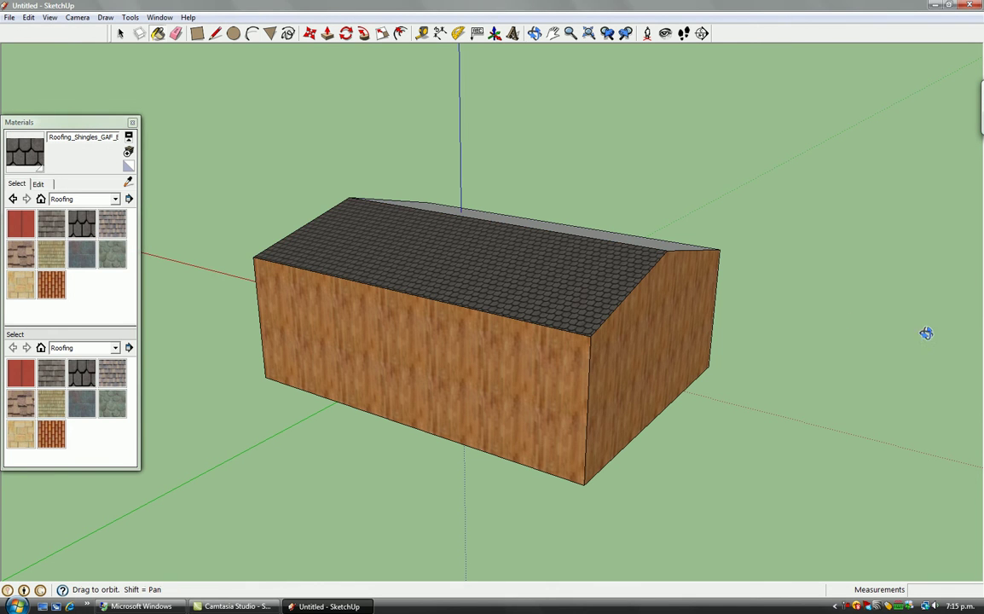
pyautogui.moveTo(718, 340); pyautogui.dragTo(350, 354)
pyautogui.click(94, 226)
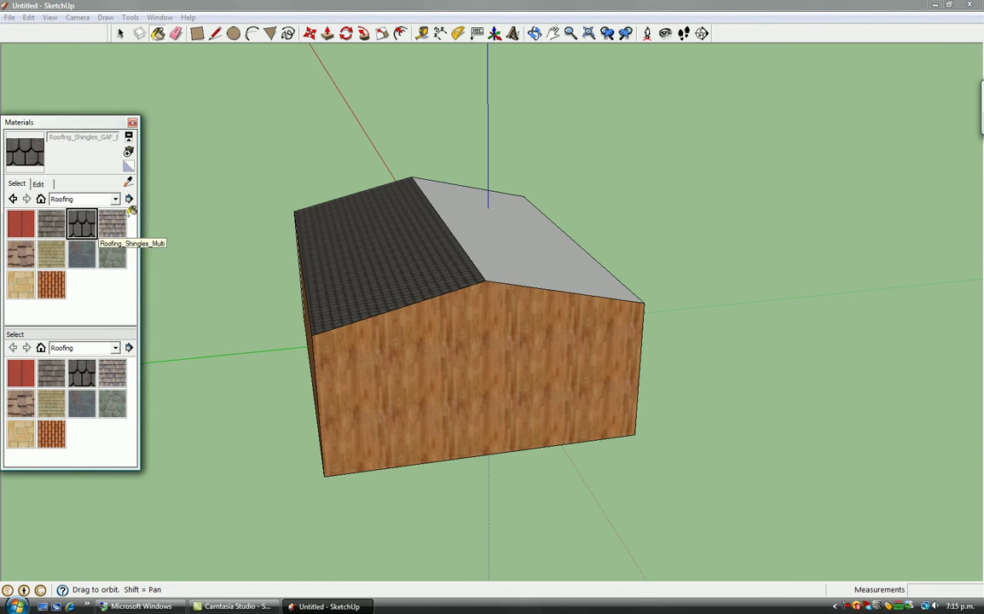
pyautogui.click(479, 219)
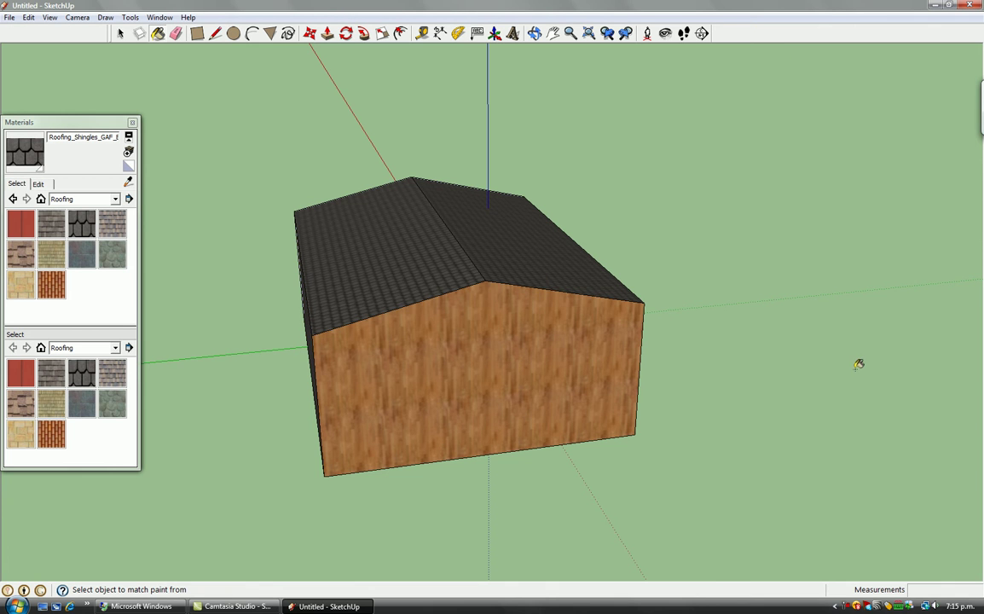
pyautogui.press('o')
pyautogui.moveTo(908, 399); pyautogui.dragTo(500, 332)
# Step: Orbit and zoom to a corner view showing the front wall's window, doorway and gable side
pyautogui.moveTo(800, 344)
pyautogui.mouseDown()
pyautogui.moveTo(786, 389)
pyautogui.moveTo(709, 351)
pyautogui.moveTo(696, 318)
pyautogui.moveTo(617, 277)
pyautogui.moveTo(613, 286)
pyautogui.mouseUp()
pyautogui.scroll(2, 575, 307)
pyautogui.scroll(3, 577, 318)
pyautogui.scroll(-2, 556, 313)
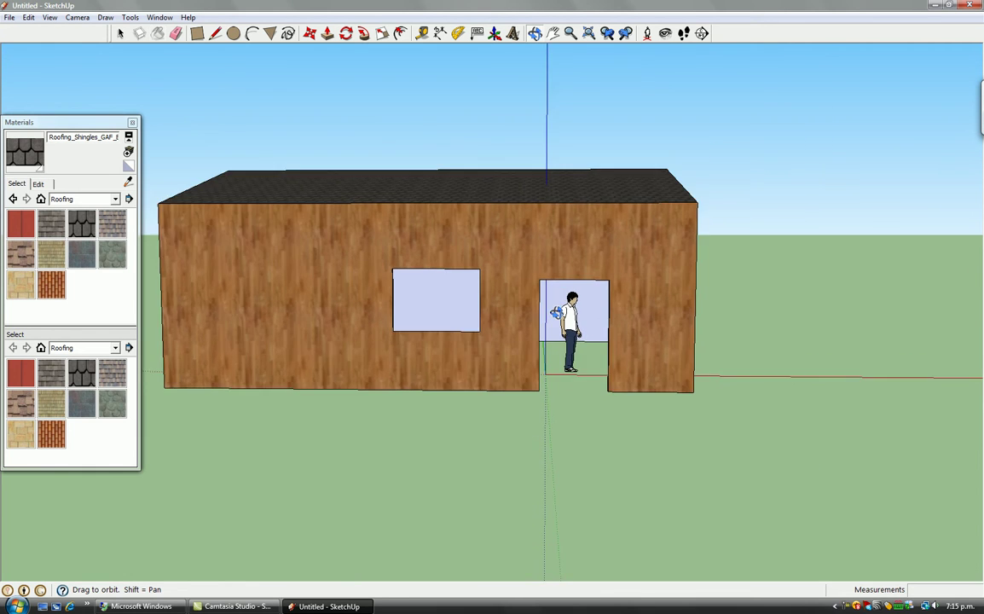
pyautogui.scroll(-2, 556, 313)
pyautogui.moveTo(556, 313)
pyautogui.mouseDown()
pyautogui.moveTo(573, 380)
pyautogui.moveTo(617, 374)
pyautogui.mouseUp()
pyautogui.moveTo(547, 311)
pyautogui.mouseDown()
pyautogui.moveTo(553, 286)
pyautogui.moveTo(450, 287)
pyautogui.moveTo(534, 281)
pyautogui.moveTo(523, 256)
pyautogui.moveTo(545, 310)
pyautogui.moveTo(674, 299)
pyautogui.mouseUp()
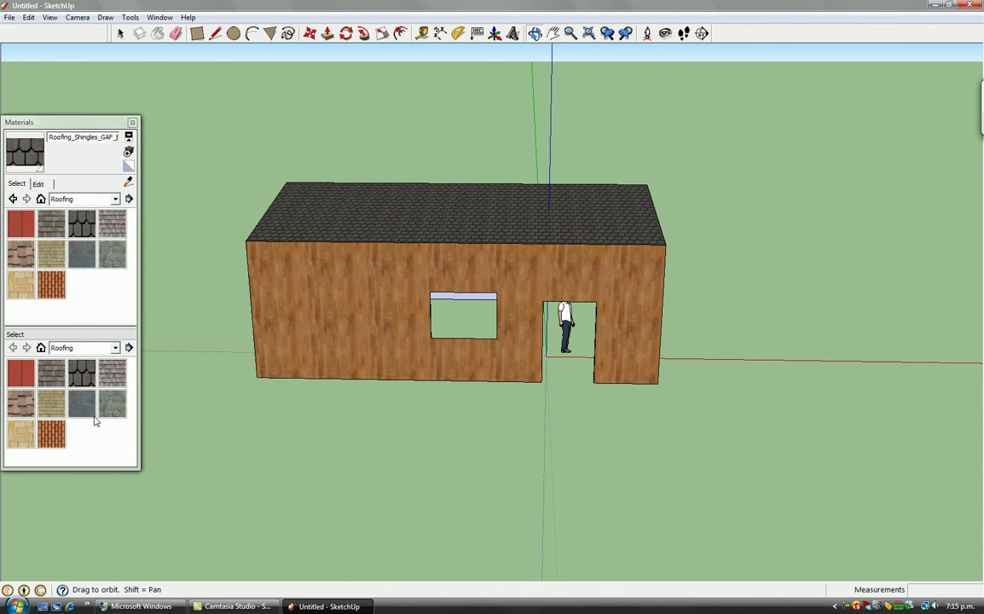
# Step: Draw a rectangle filling the doorway and paint it with Wood_Floor from the Wood collection
pyautogui.click(196, 33)
pyautogui.click(543, 382)
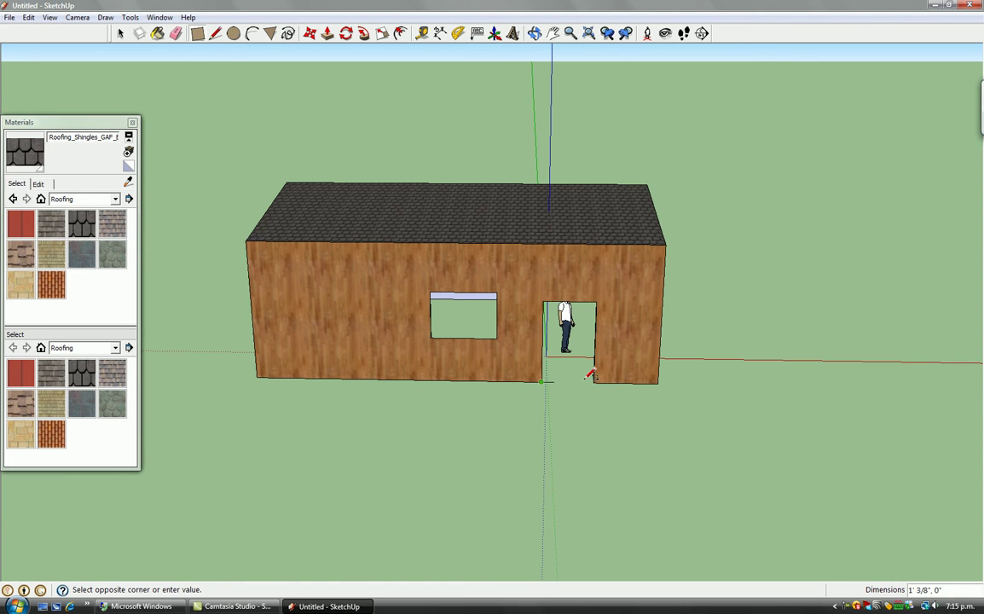
pyautogui.click(597, 302)
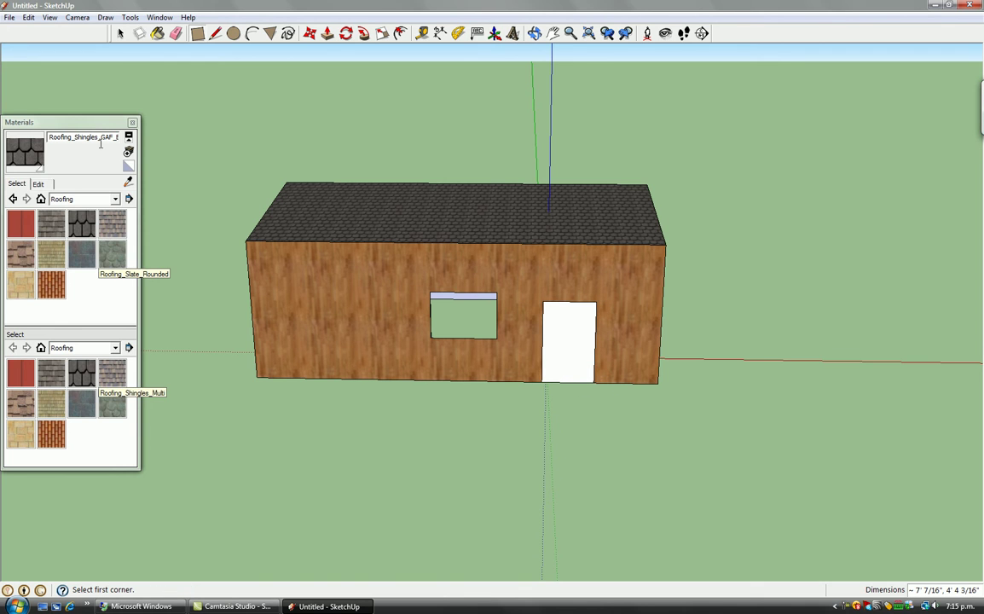
pyautogui.click(114, 199)
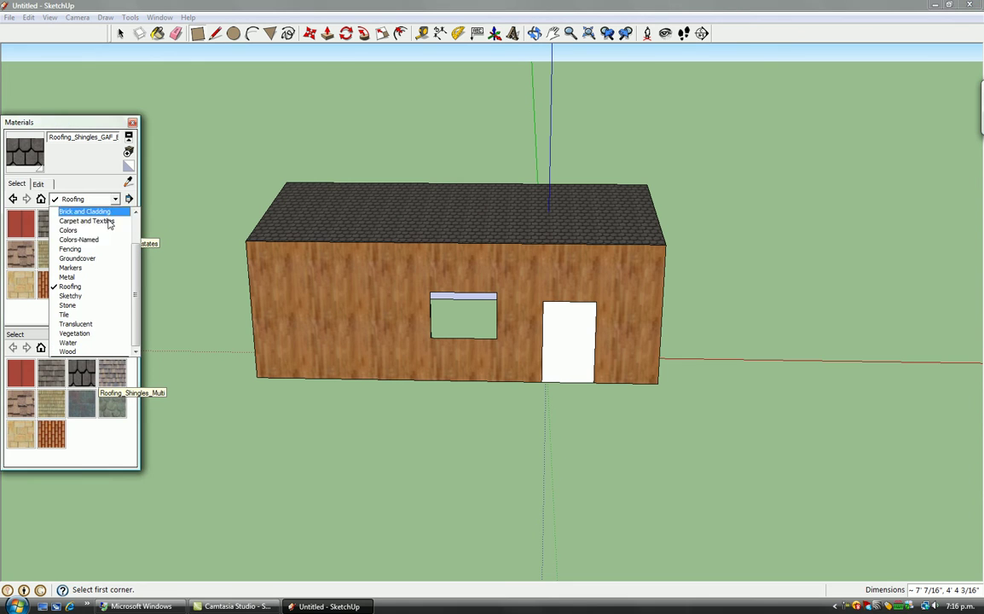
pyautogui.click(106, 351)
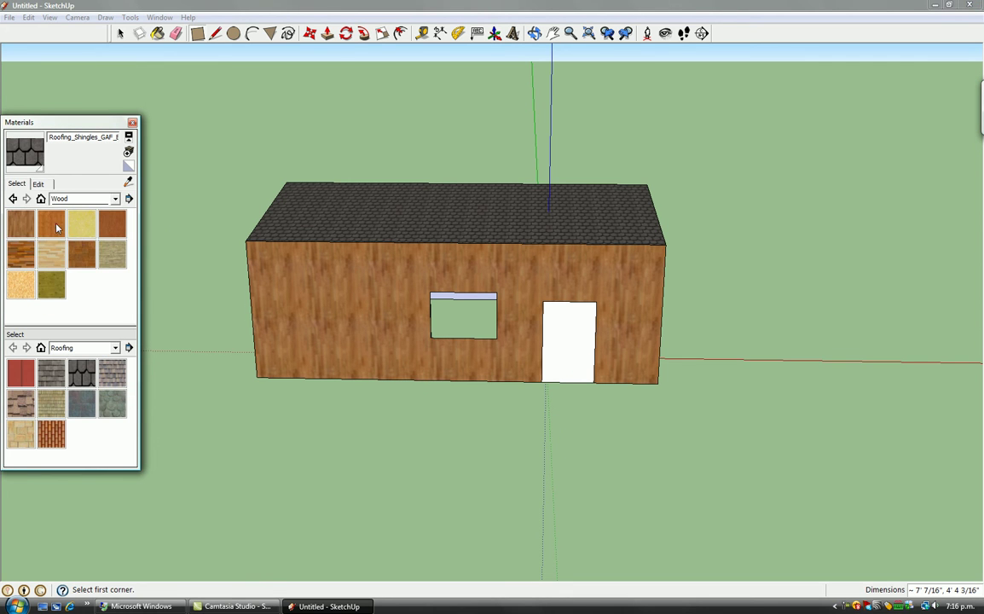
pyautogui.click(21, 223)
pyautogui.click(559, 317)
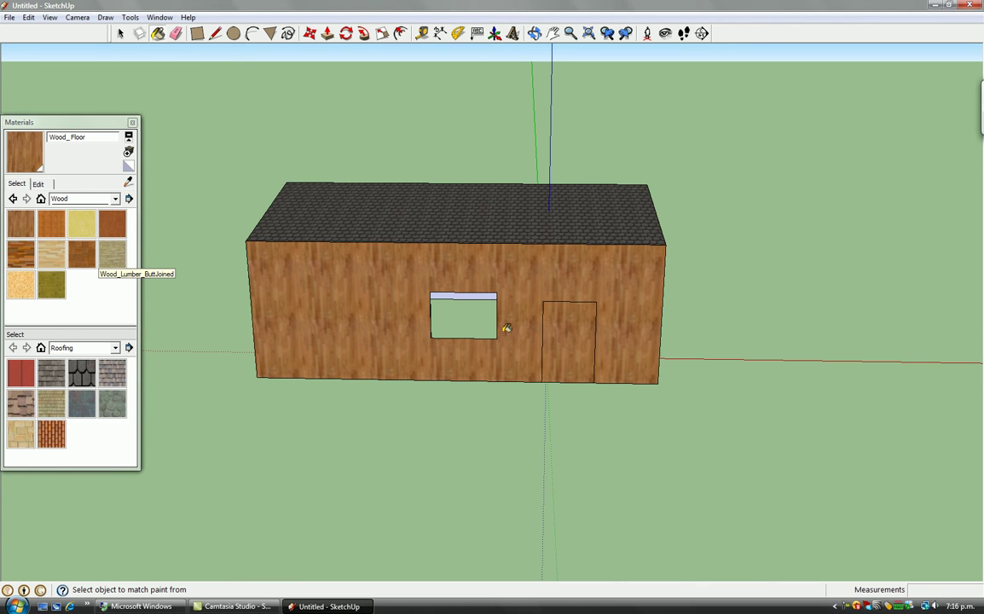
# Step: Push/Pull the door face outward from the wall into a box
pyautogui.click(327, 33)
pyautogui.moveTo(568, 355); pyautogui.dragTo(570, 365)
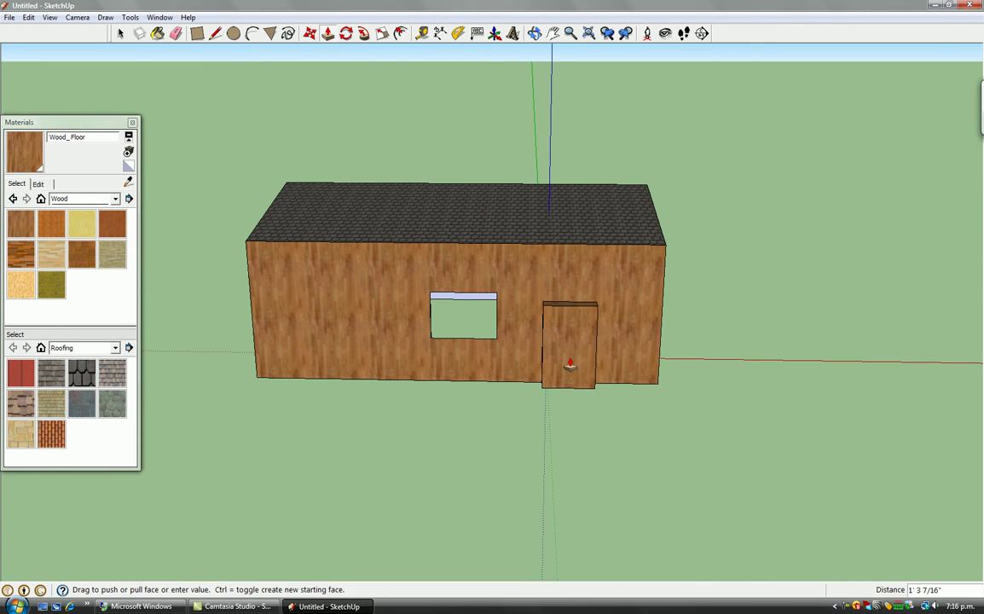
pyautogui.moveTo(569, 365); pyautogui.dragTo(567, 381)
pyautogui.moveTo(738, 437); pyautogui.dragTo(582, 397, button='middle')
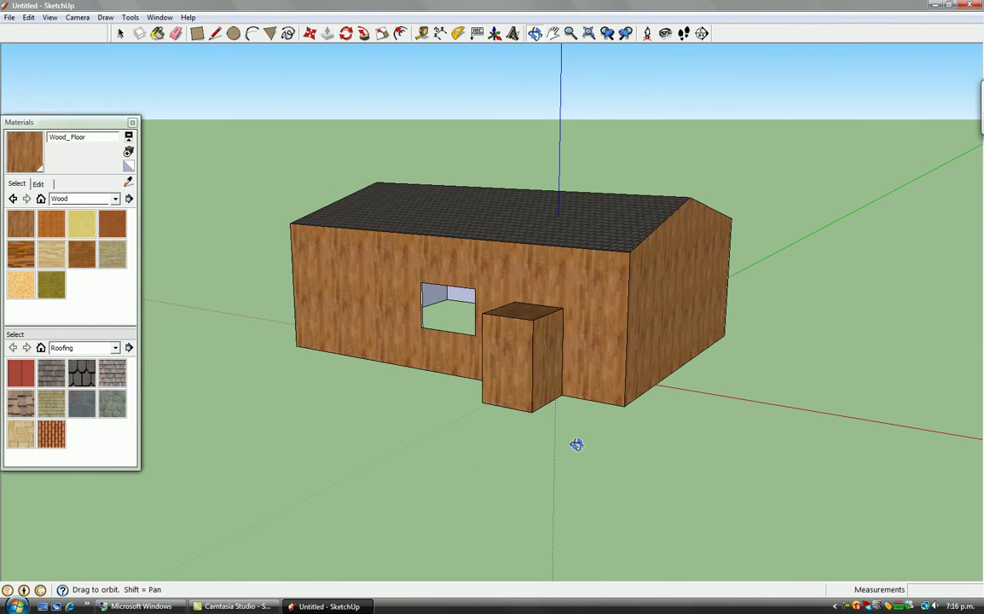
# Step: Erase the door box's top, right, front and bottom faces and leftover edge
pyautogui.click(176, 33)
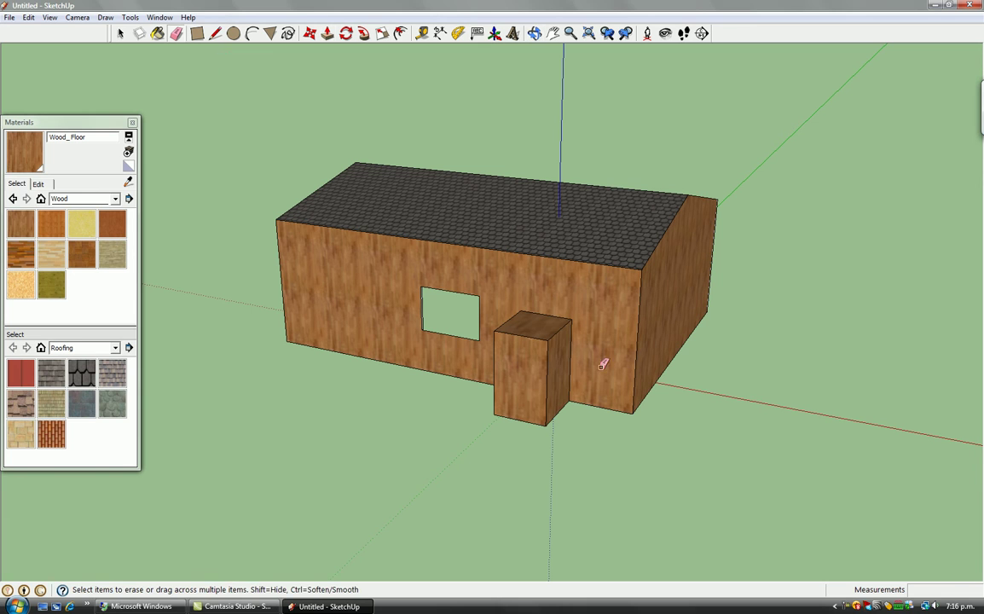
pyautogui.click(557, 332)
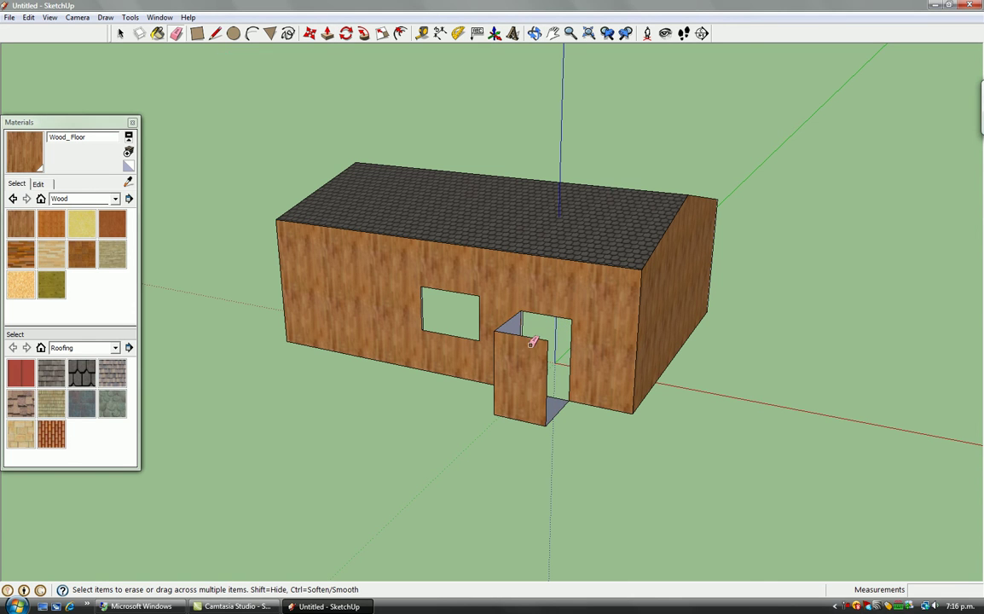
pyautogui.click(531, 334)
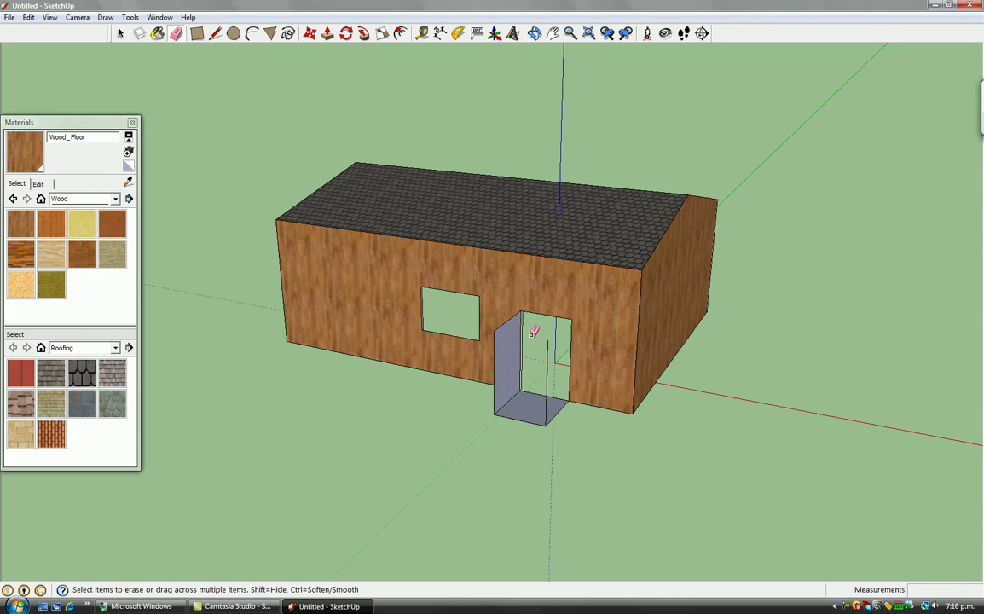
pyautogui.click(554, 412)
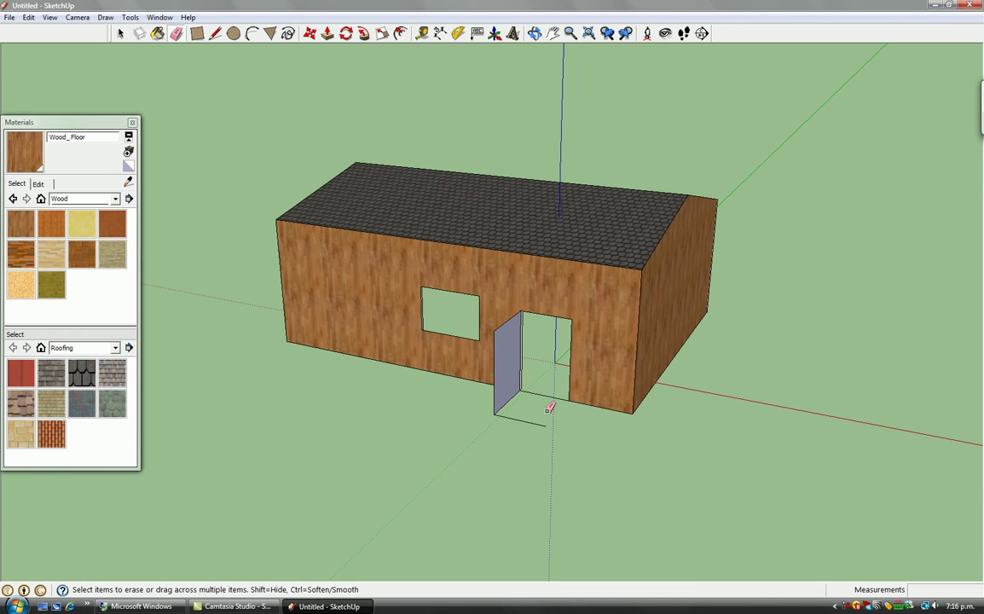
pyautogui.click(536, 421)
# Step: Push/Pull the open door panel about 2 1/2" to give it thickness
pyautogui.moveTo(503, 512); pyautogui.dragTo(727, 460, button='middle')
pyautogui.moveTo(727, 461); pyautogui.dragTo(639, 485)
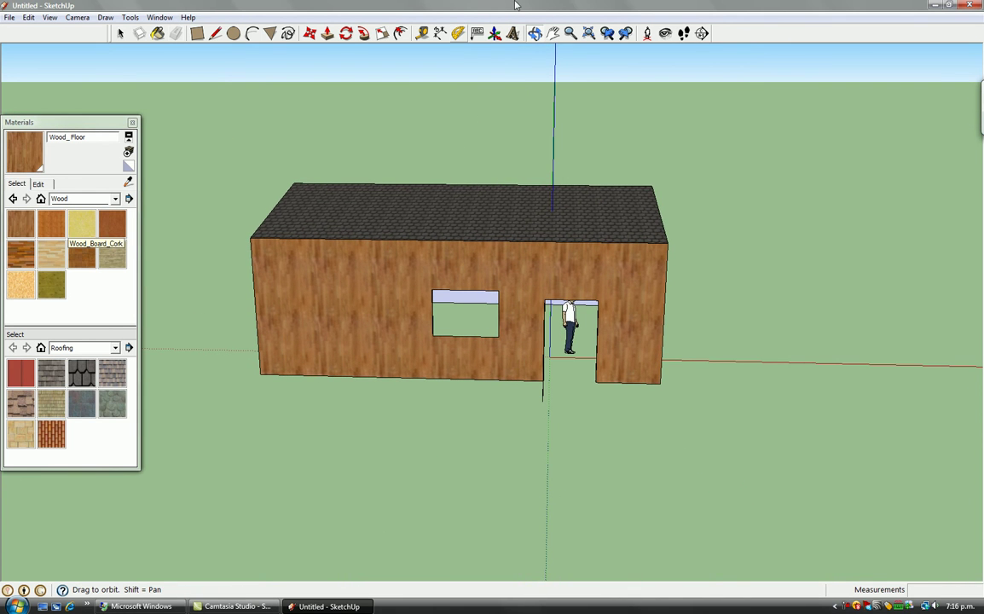
pyautogui.click(327, 33)
pyautogui.moveTo(618, 341)
pyautogui.mouseDown(button='middle')
pyautogui.moveTo(606, 383)
pyautogui.moveTo(560, 372)
pyautogui.mouseUp(button='middle')
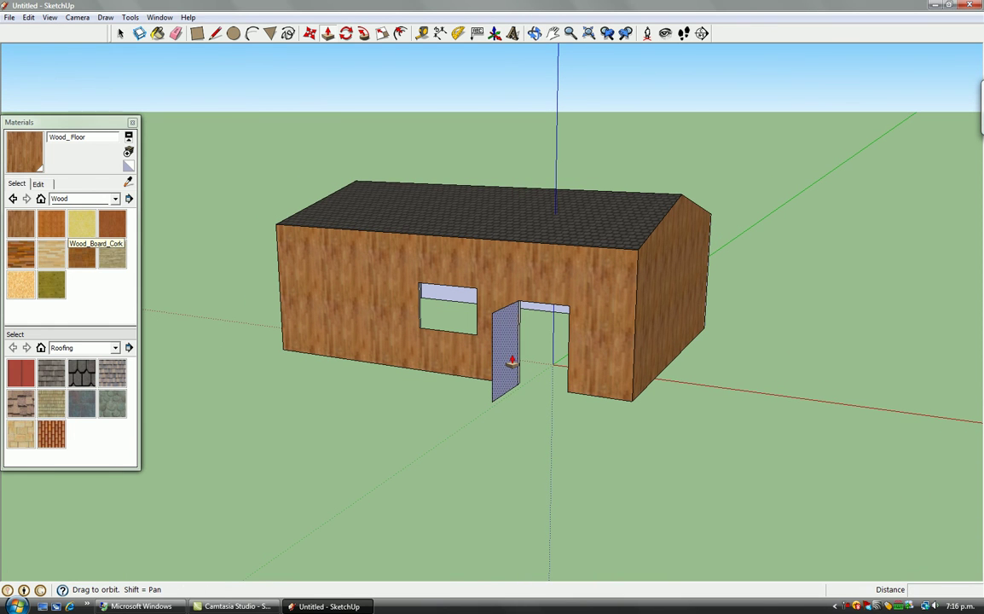
pyautogui.moveTo(509, 359); pyautogui.dragTo(512, 362)
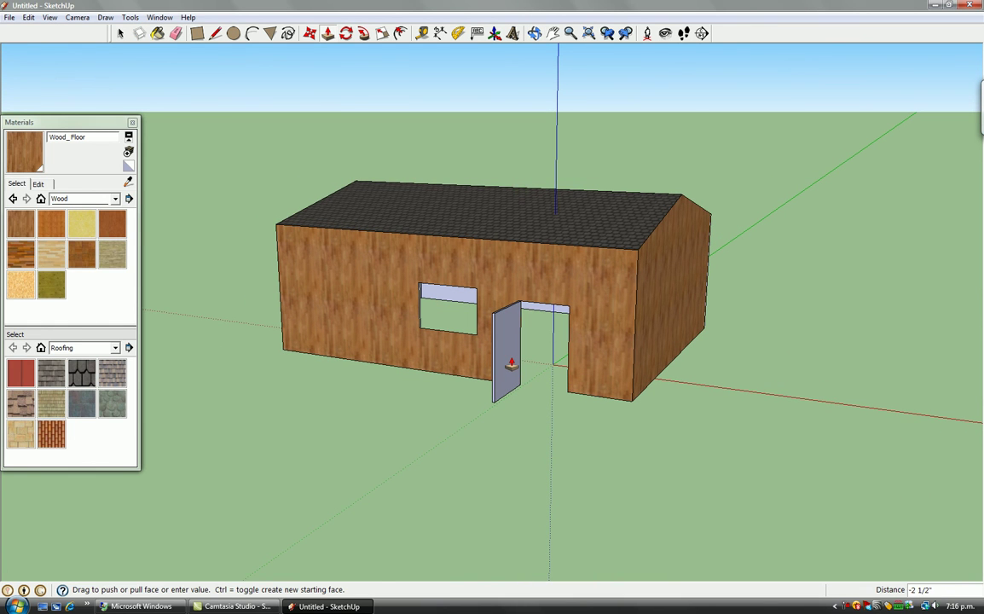
pyautogui.click(511, 364)
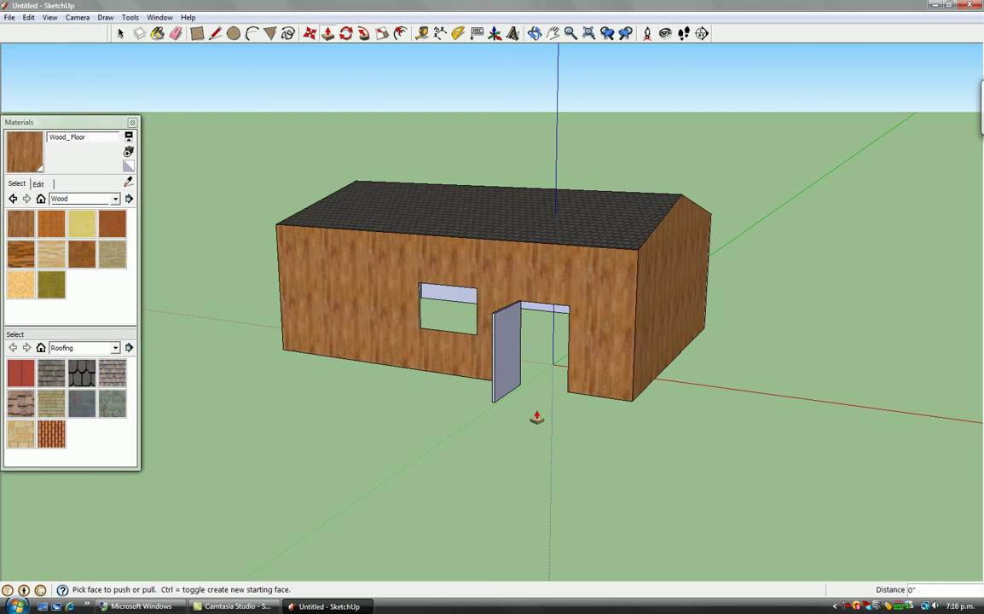
pyautogui.press('o')
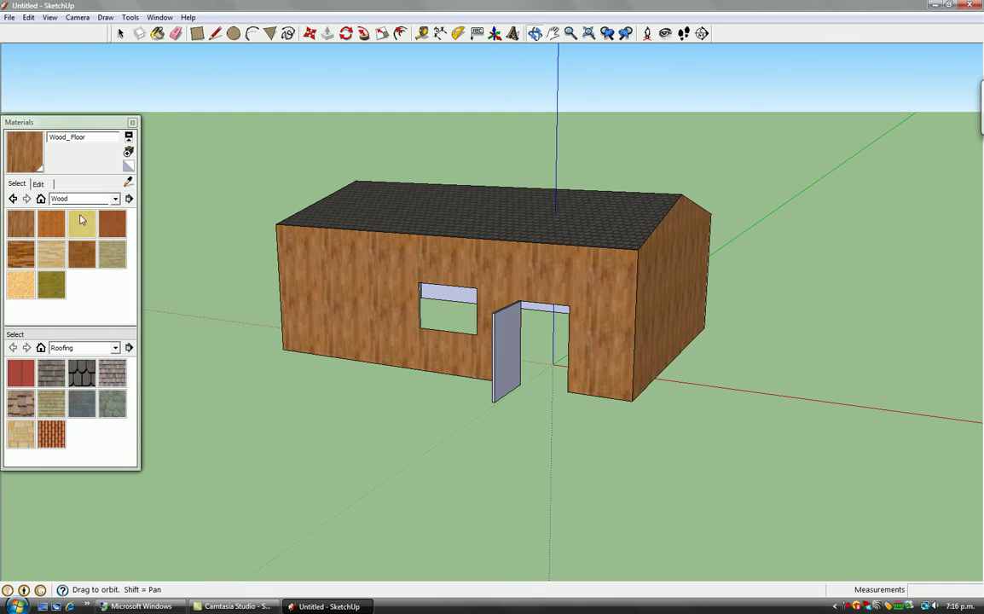
pyautogui.click(21, 224)
# Step: Paint the door's face and narrow edge with the Wood_Floor texture
pyautogui.click(510, 350)
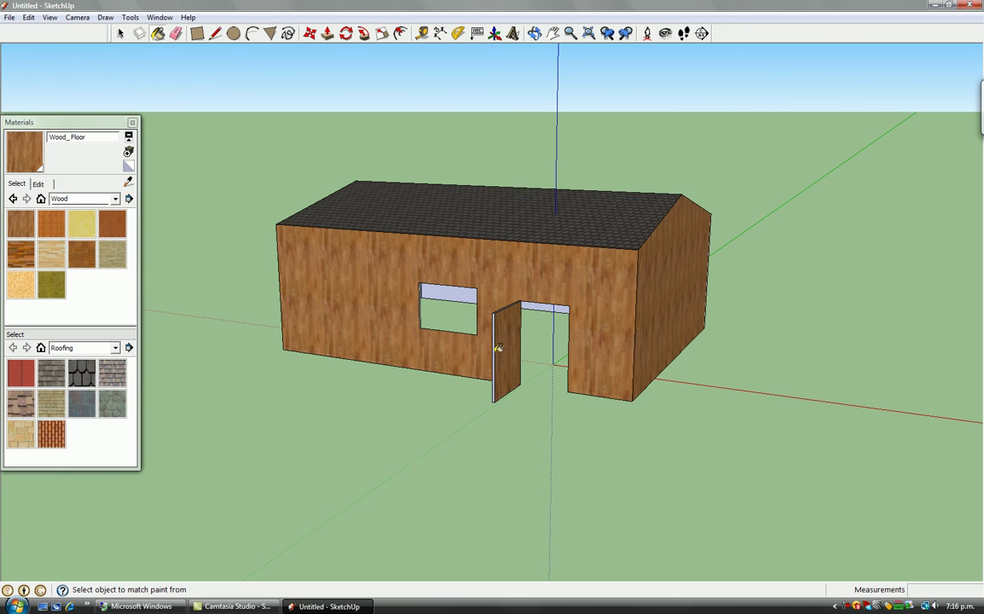
pyautogui.scroll(2, 498, 348)
pyautogui.scroll(2, 511, 324)
pyautogui.scroll(3, 597, 358)
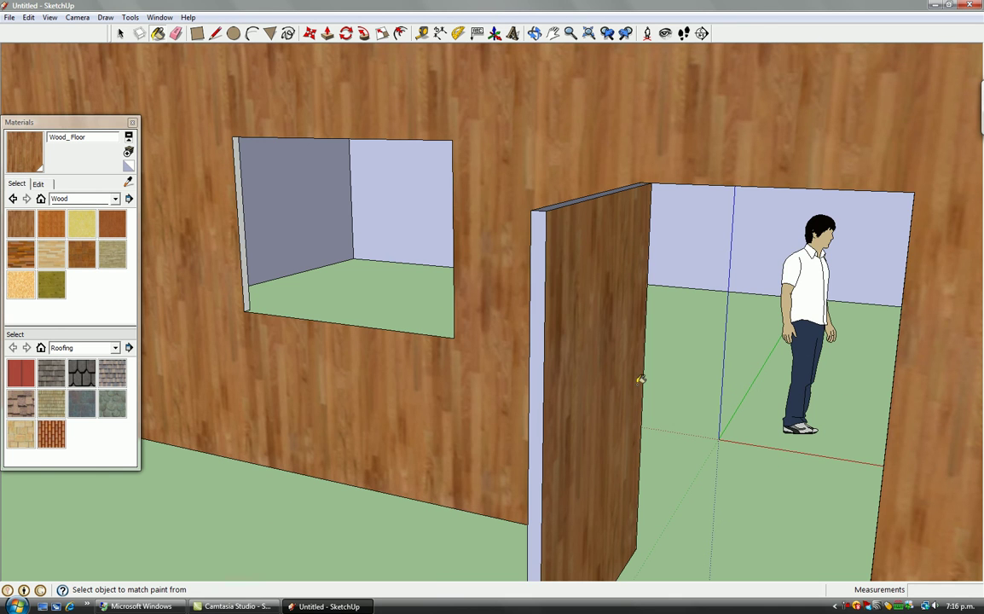
pyautogui.click(539, 349)
pyautogui.moveTo(464, 426); pyautogui.dragTo(75, 191, button='middle')
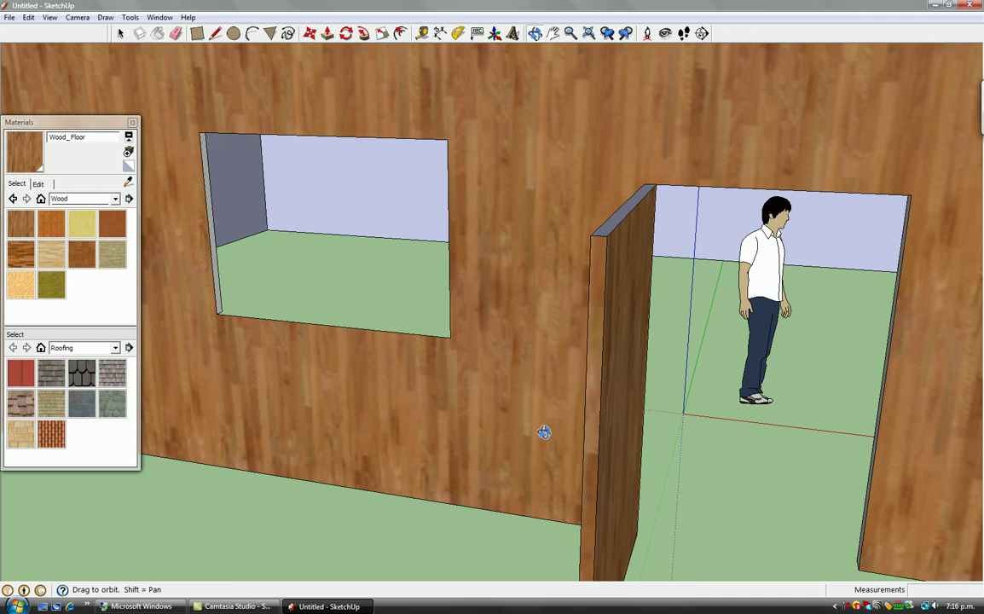
pyautogui.click(21, 223)
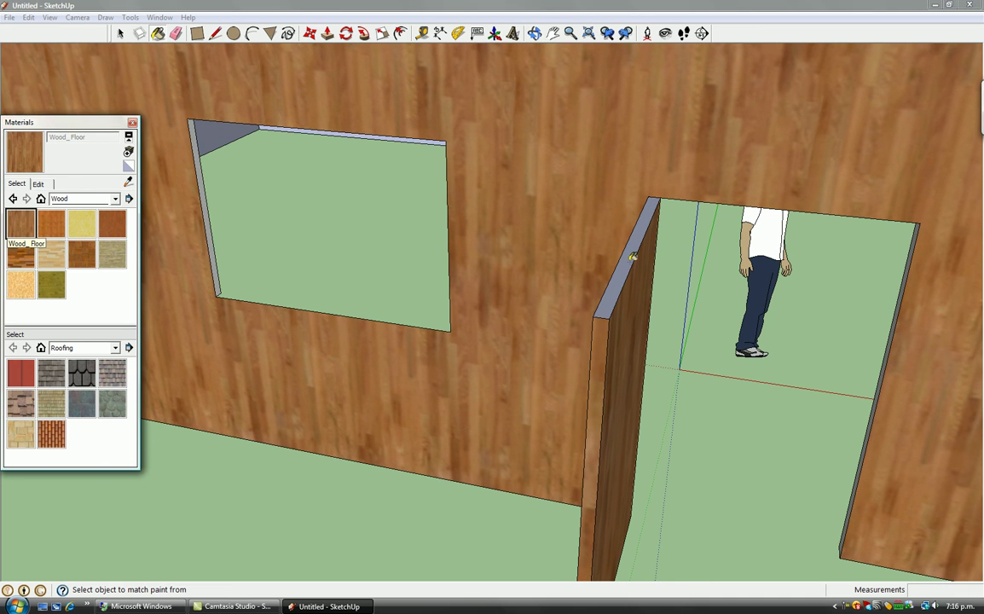
# Step: Zoom out and turn the view to show the whole finished house
pyautogui.scroll(-3, 633, 260)
pyautogui.scroll(-3, 657, 290)
pyautogui.moveTo(672, 302)
pyautogui.mouseDown(button='middle')
pyautogui.moveTo(697, 204)
pyautogui.moveTo(794, 211)
pyautogui.moveTo(727, 182)
pyautogui.moveTo(606, 172)
pyautogui.moveTo(749, 235)
pyautogui.moveTo(500, 230)
pyautogui.moveTo(564, 194)
pyautogui.mouseUp(button='middle')
pyautogui.scroll(-1, 697, 204)
pyautogui.scroll(-3, 688, 219)
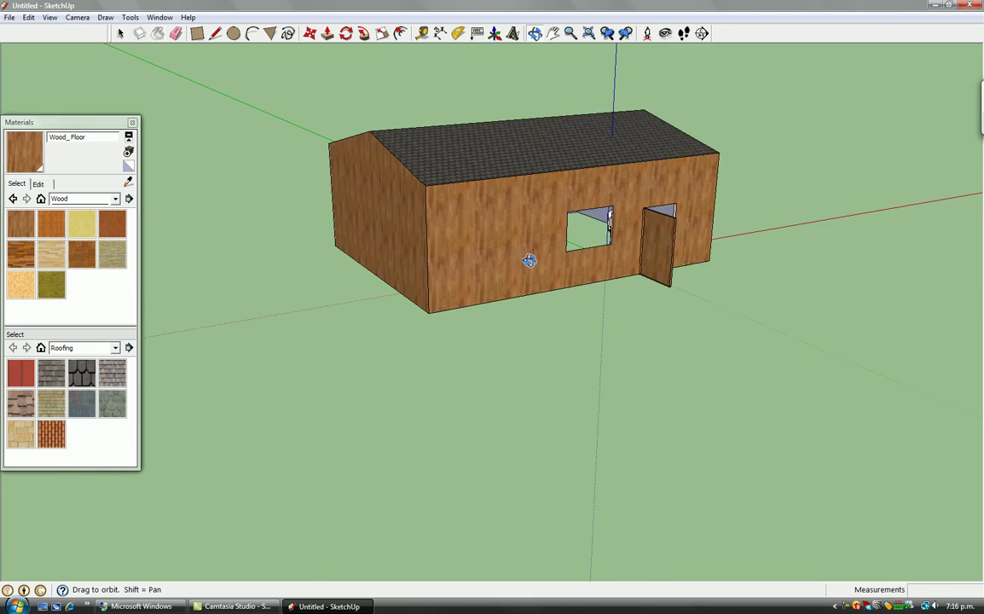